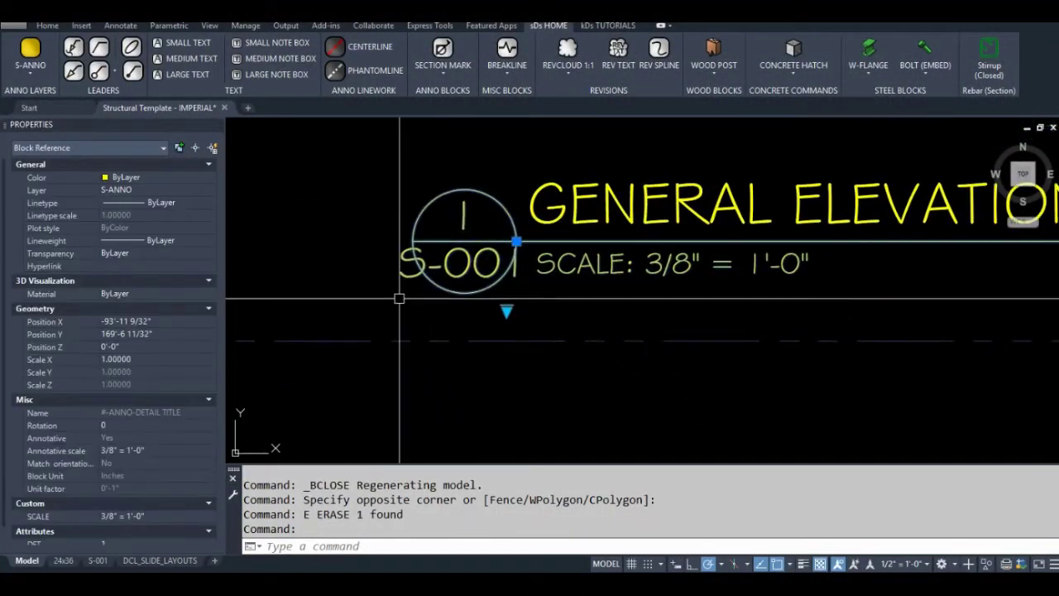
Change the detail title's DWG attribute from S-001 to S-0001 in Properties.
scroll(166, 373, down, 1)
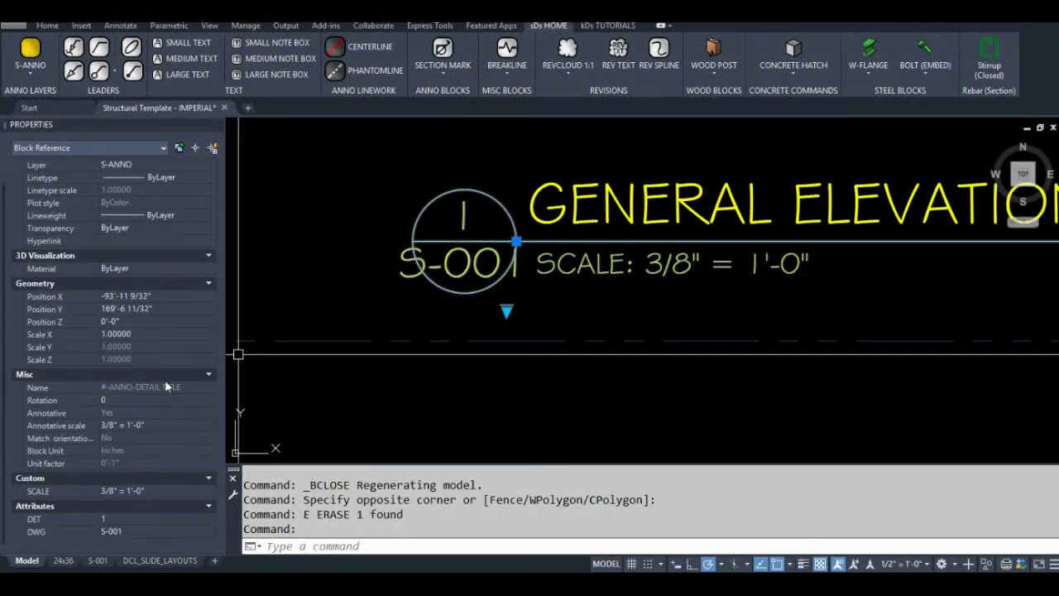
click(135, 526)
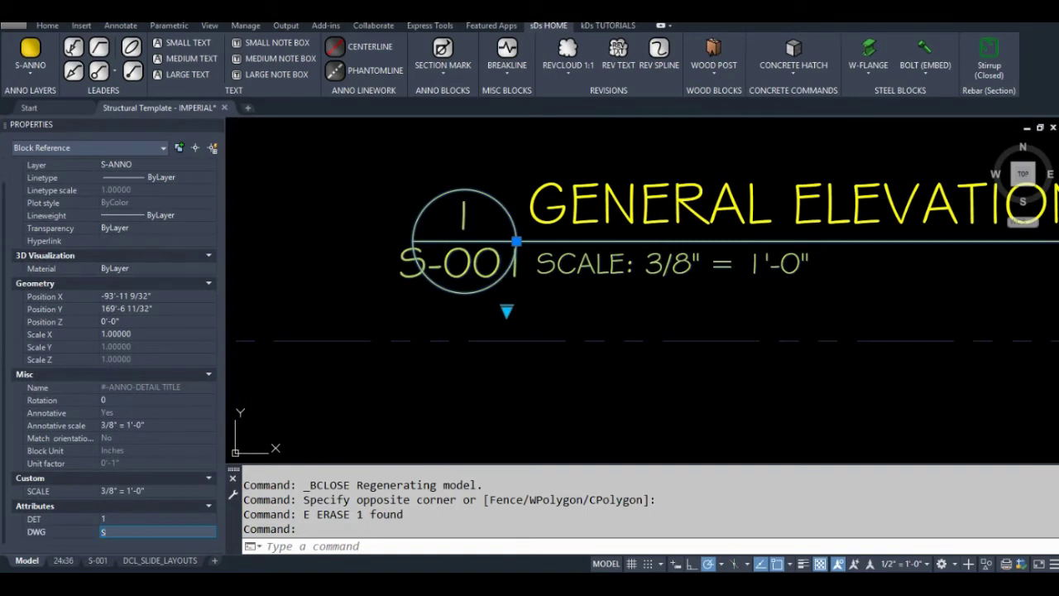
text(S-0001)
key(Return)
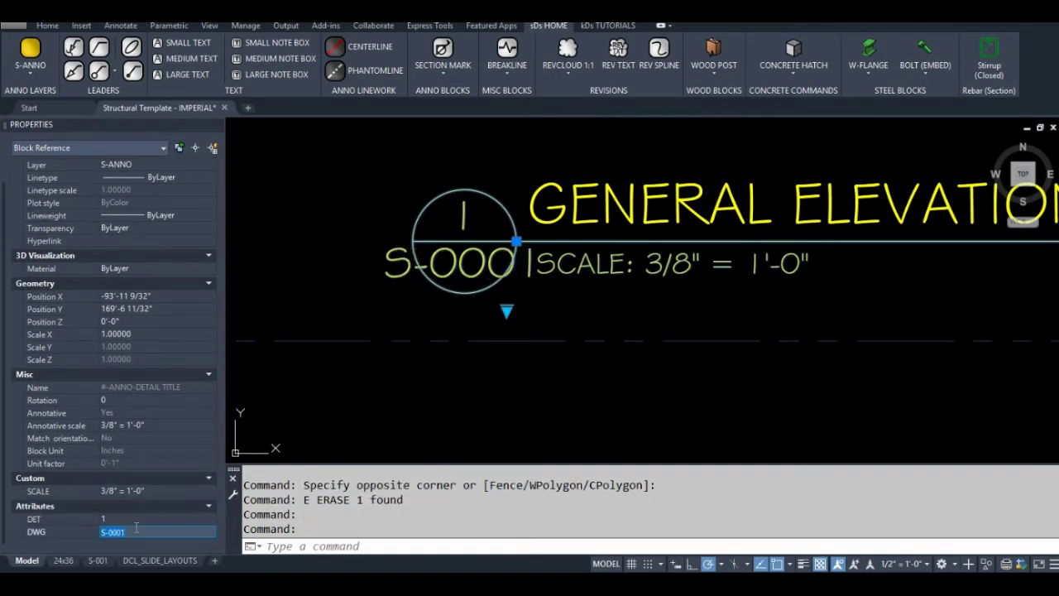
middle_drag(342, 335, 340, 359)
key(Escape)
key(Escape)
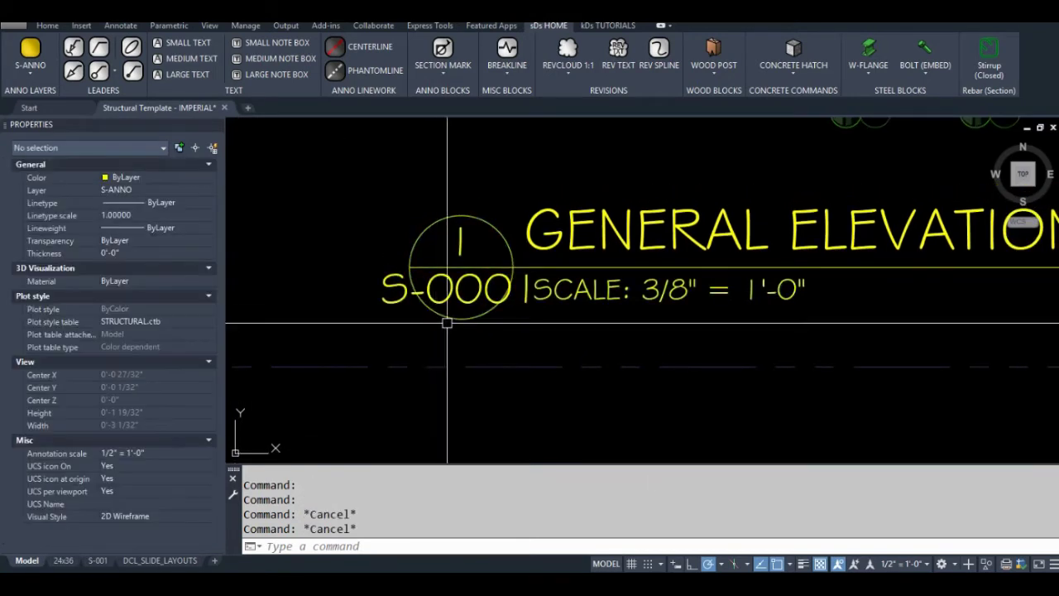
scroll(502, 209, down, 4)
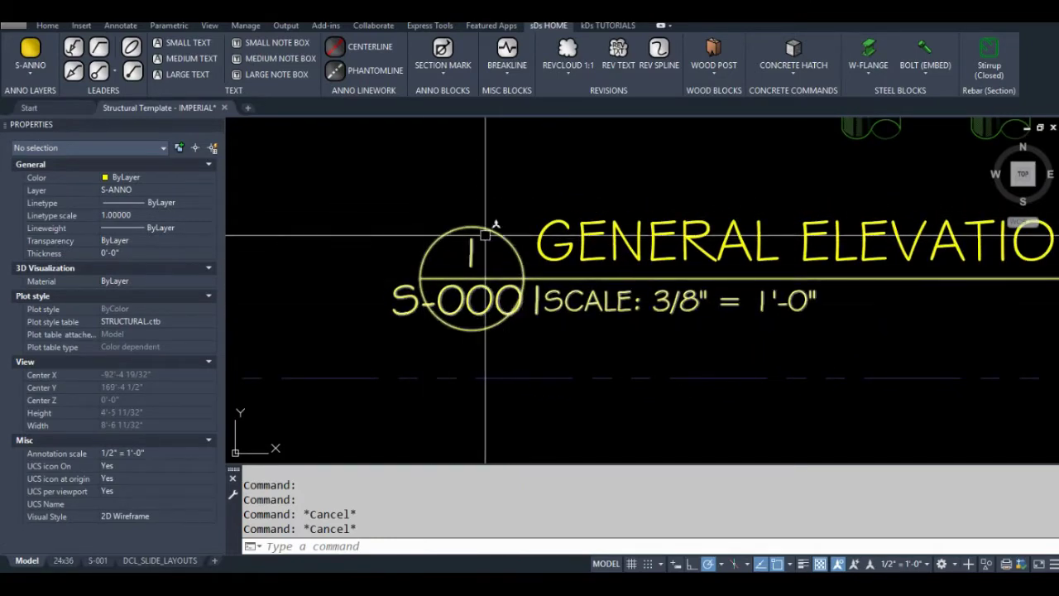
Insert the default section mark above the detail title with DWG number S-0001.
scroll(465, 267, up, 1)
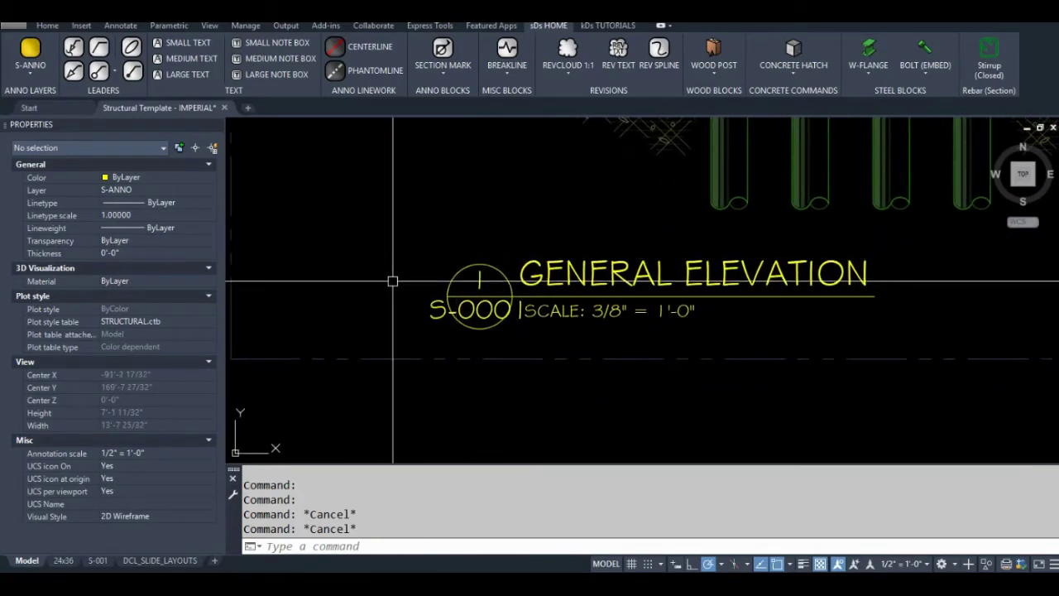
scroll(466, 274, up, 2)
click(459, 76)
click(447, 94)
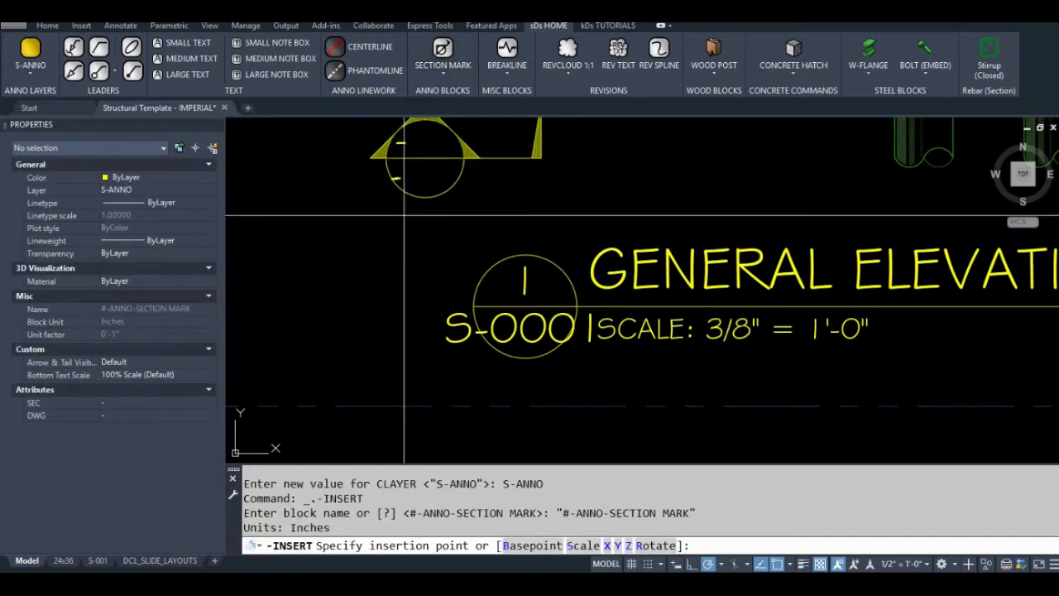
click(331, 213)
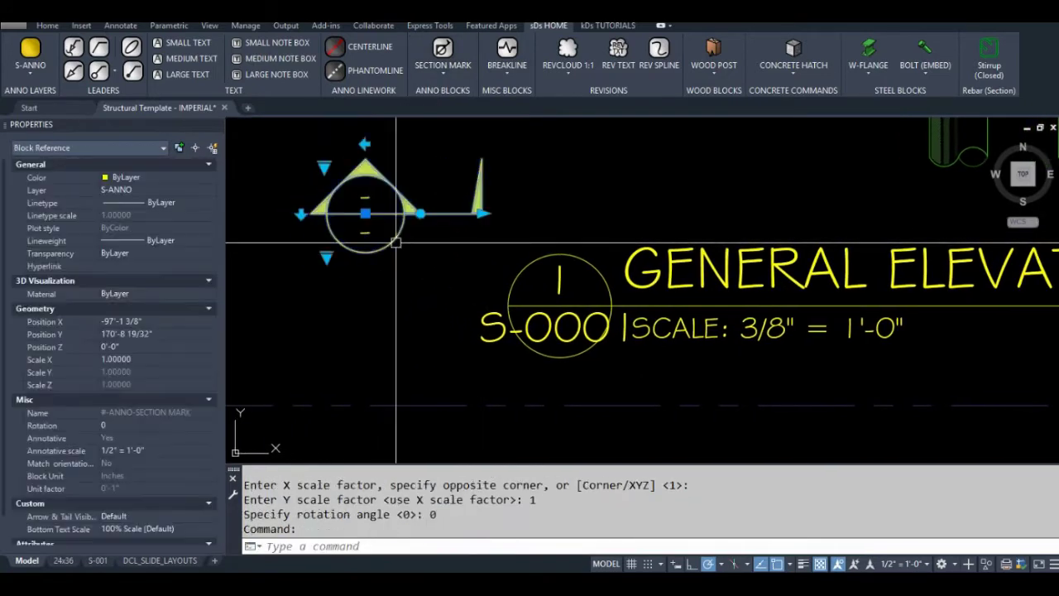
scroll(166, 406, down, 2)
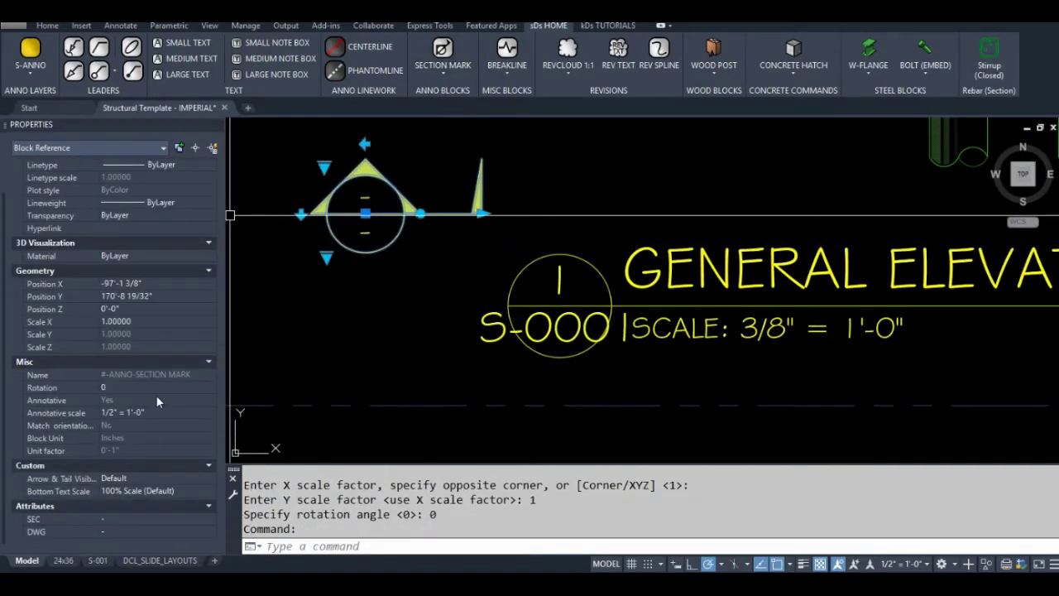
middle_drag(233, 383, 265, 418)
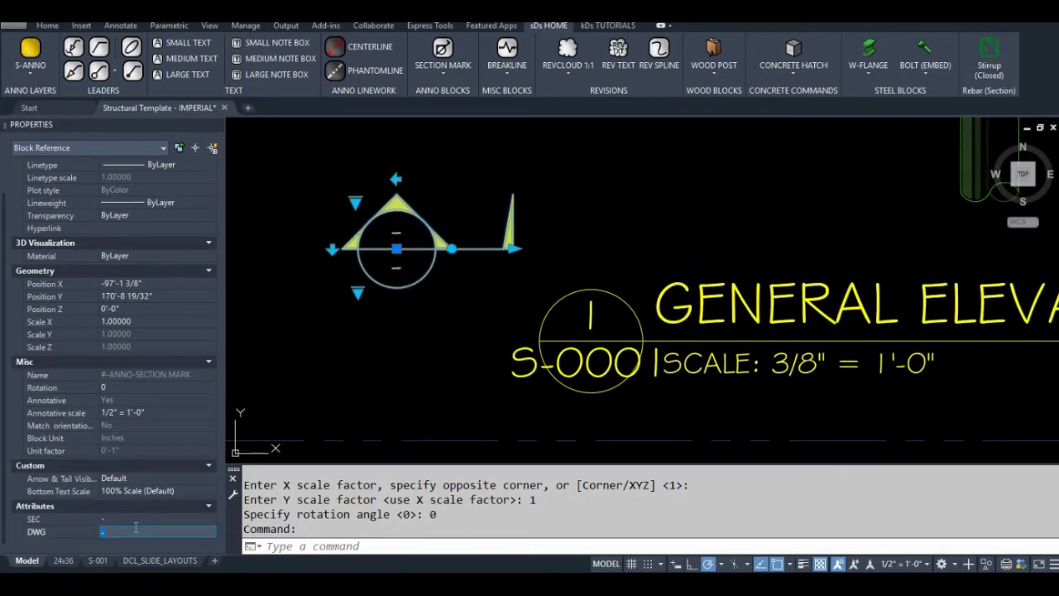
key(Return)
key(Escape)
key(Escape)
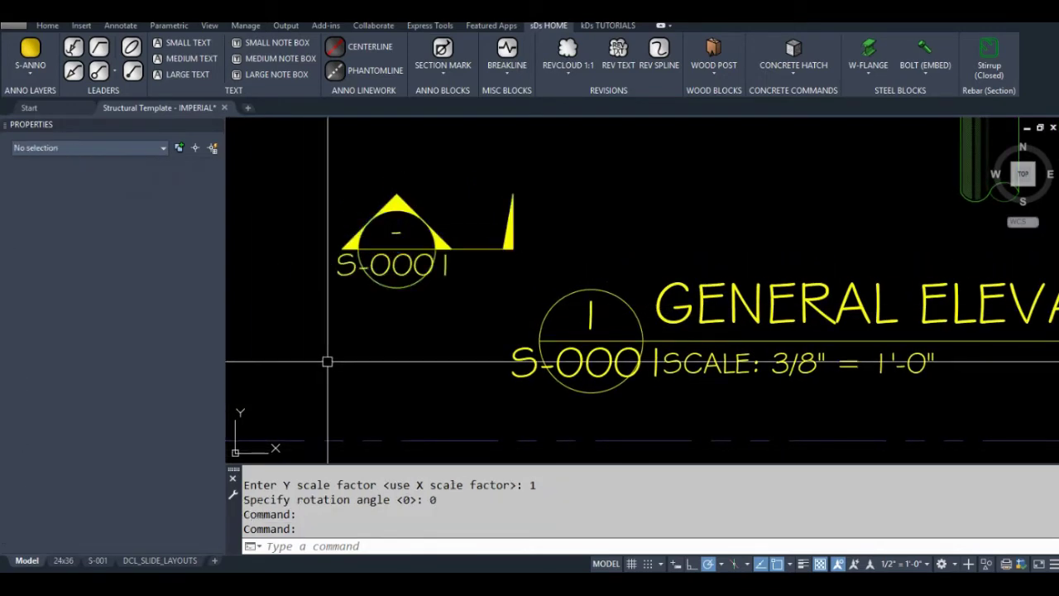
Use the section mark's lookup grip to set its bottom text to 50% Scale.
click(405, 229)
mouse_move(352, 294)
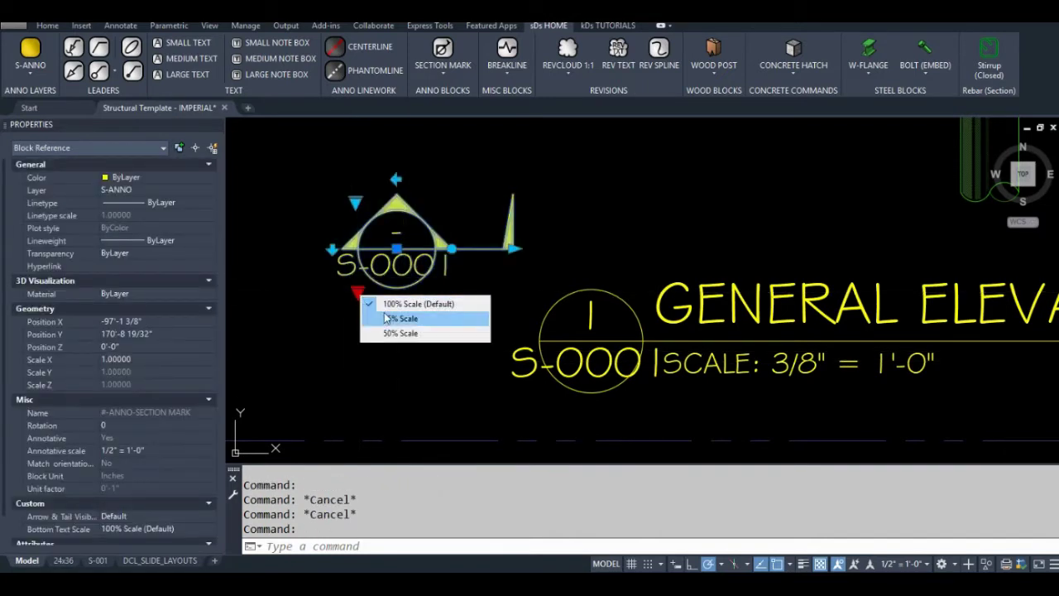
click(384, 319)
click(389, 323)
middle_drag(397, 299, 406, 320)
key(Escape)
click(405, 286)
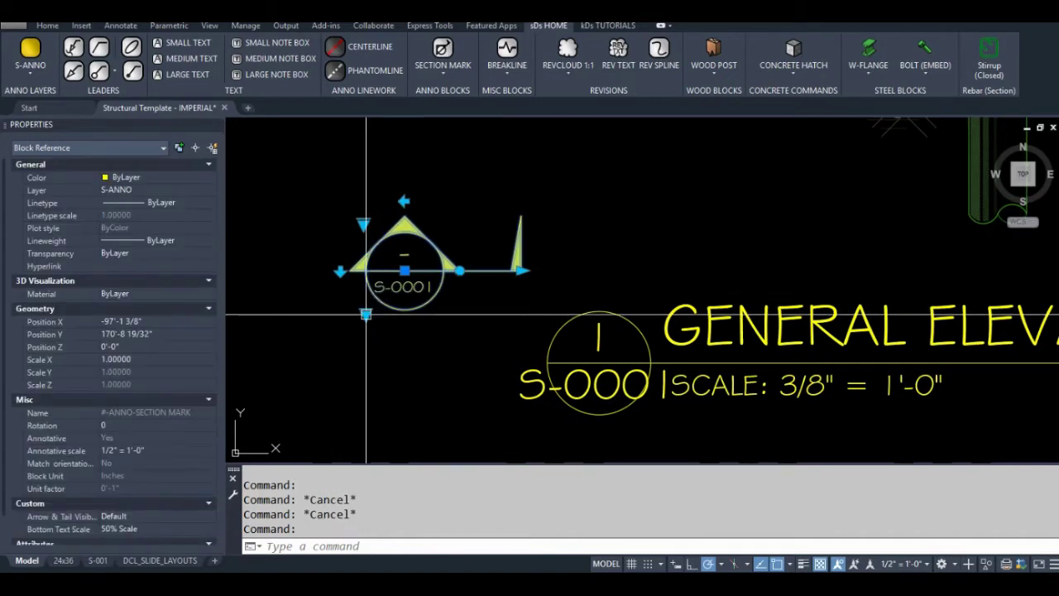
mouse_move(365, 316)
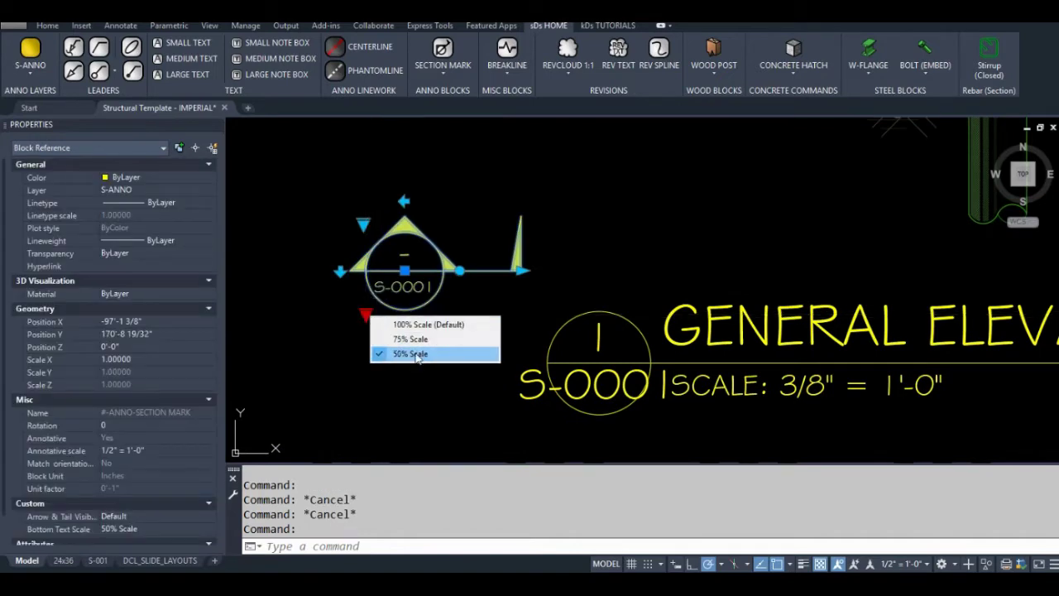
key(Escape)
scroll(457, 314, down, 4)
scroll(447, 302, up, 4)
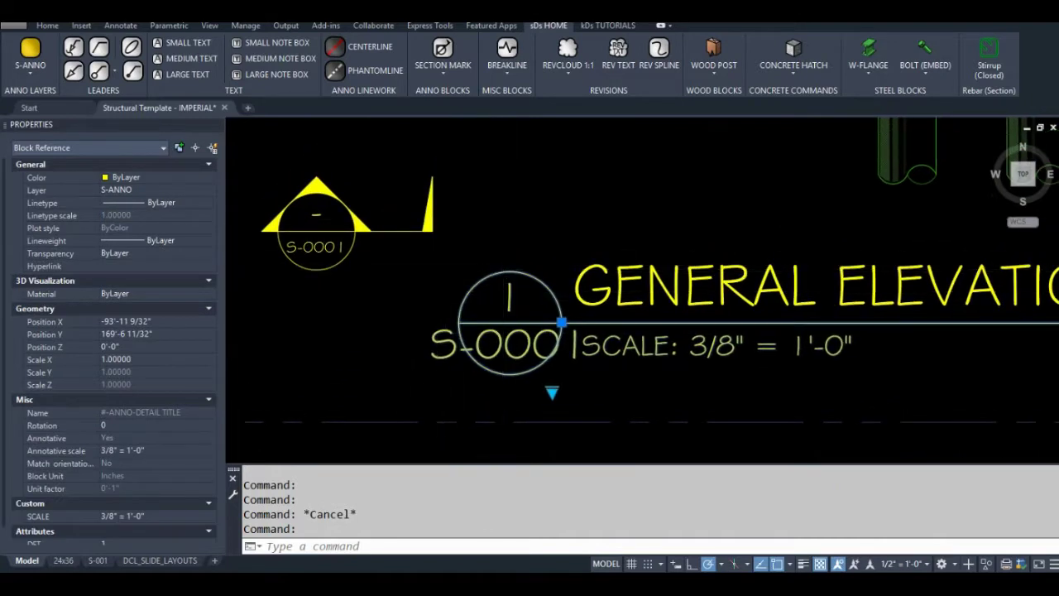
scroll(497, 273, down, 2)
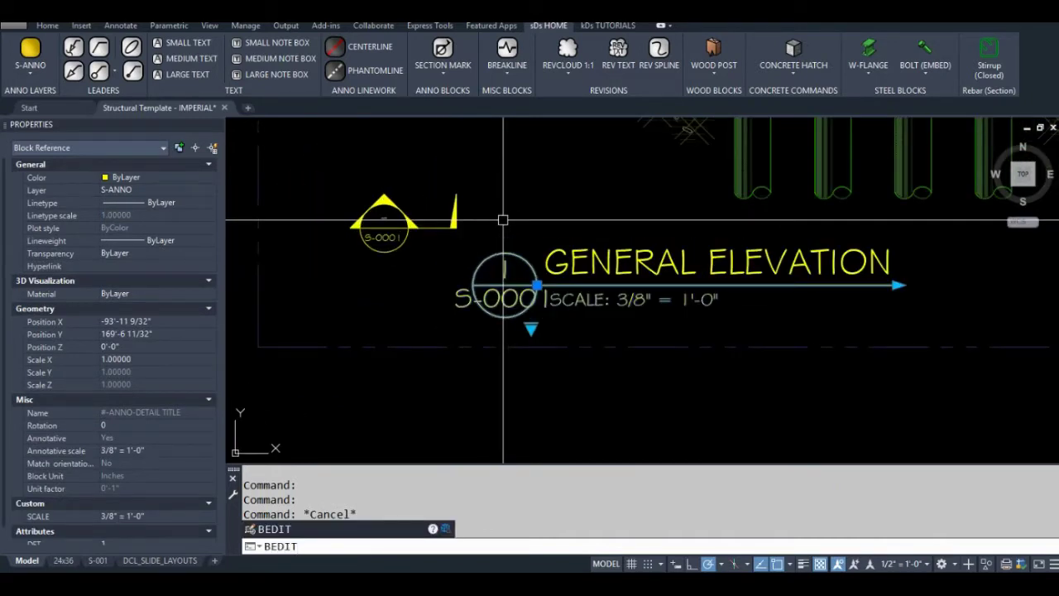
Open the #-ANNO-DETAIL TITLE block in the Block Editor with BEDIT.
key(Return)
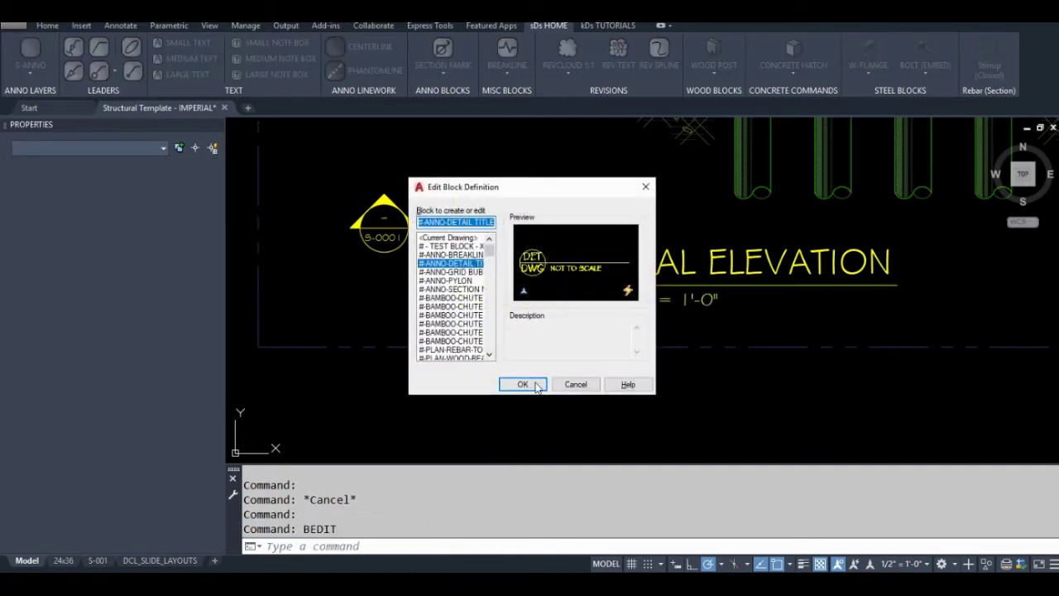
click(536, 384)
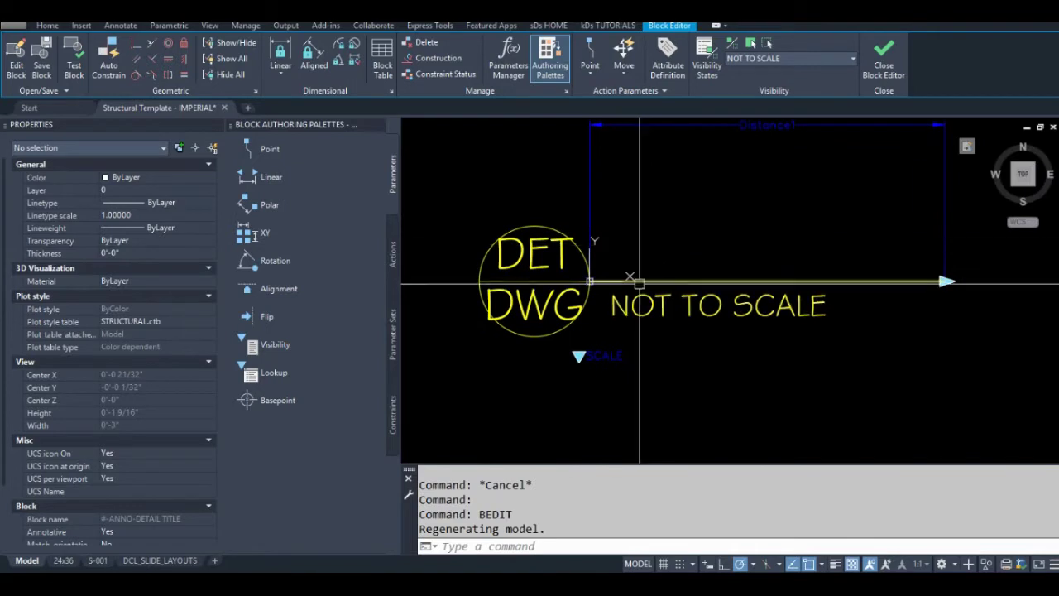
Begin a linear parameter near the DWG text with a NON snap override, then cancel it.
middle_drag(664, 349, 715, 325)
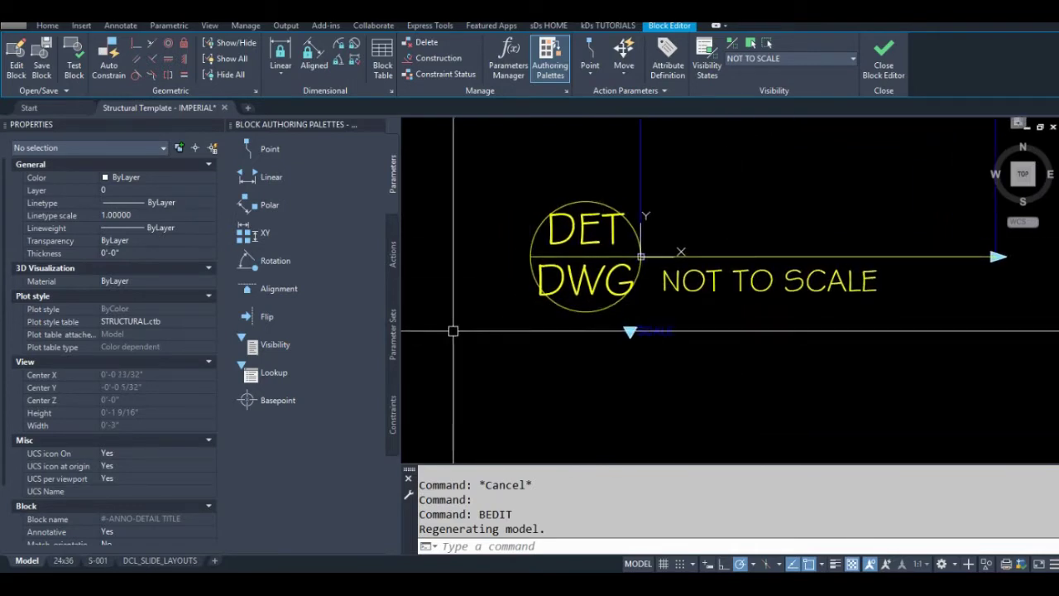
click(259, 179)
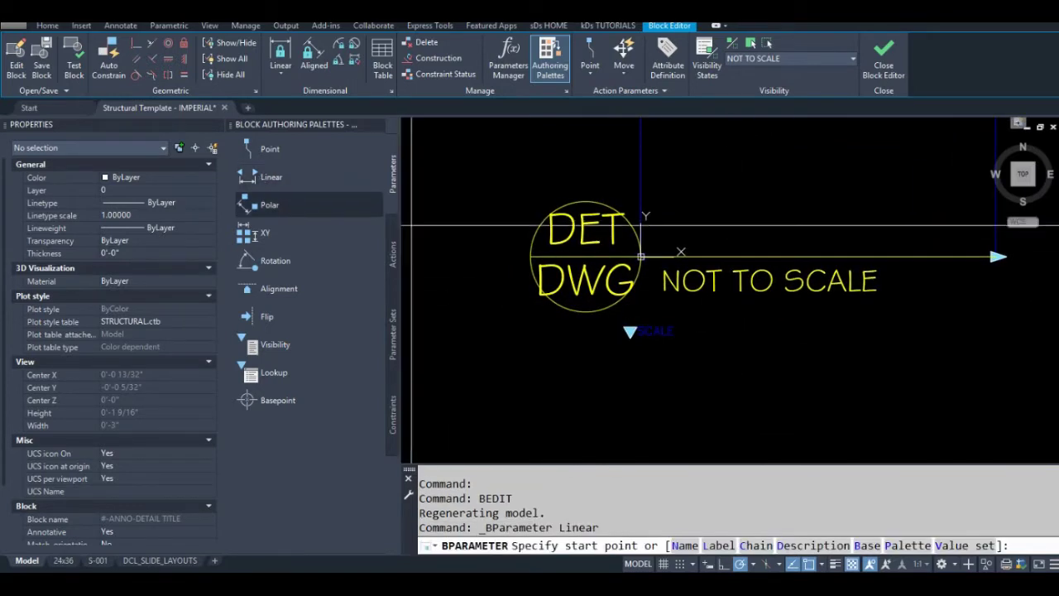
middle_drag(594, 224, 552, 298)
scroll(552, 298, up, 6)
text(NON)
middle_drag(592, 295, 636, 333)
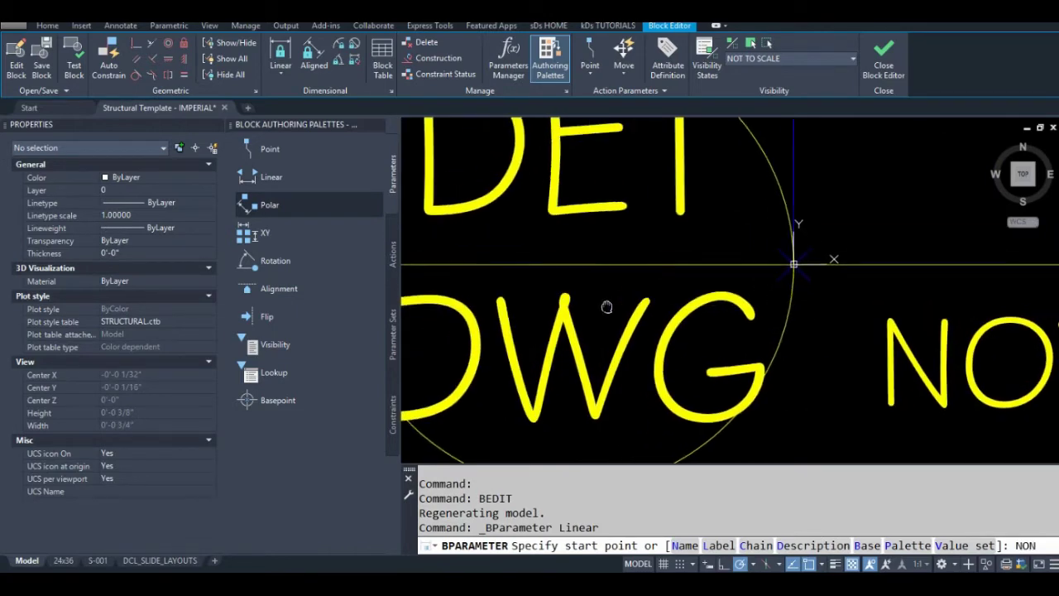
scroll(571, 244, down, 3)
scroll(581, 273, down, 2)
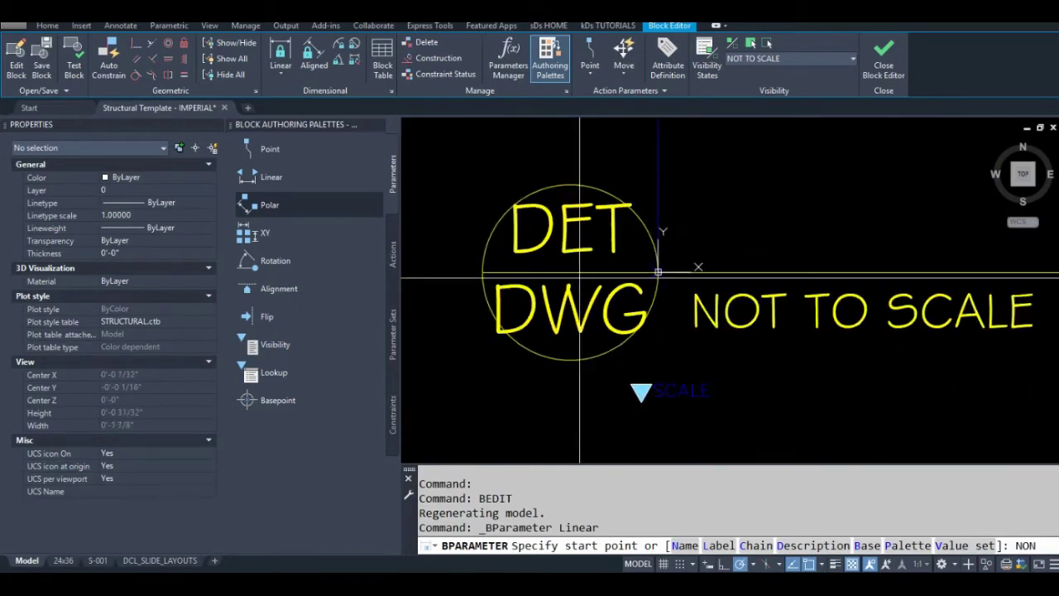
scroll(570, 273, up, 2)
scroll(571, 286, up, 2)
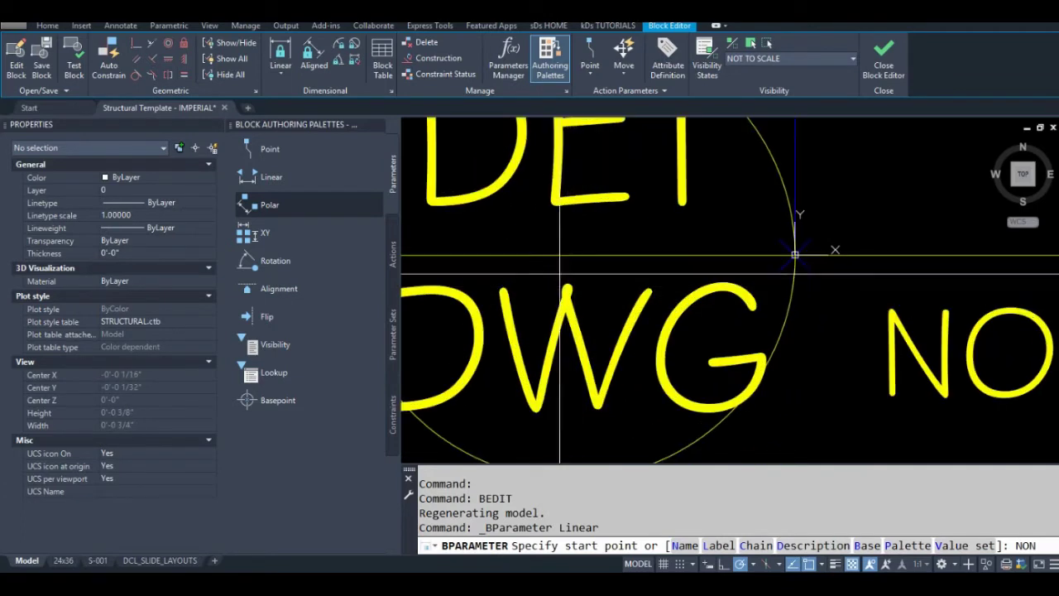
key(Escape)
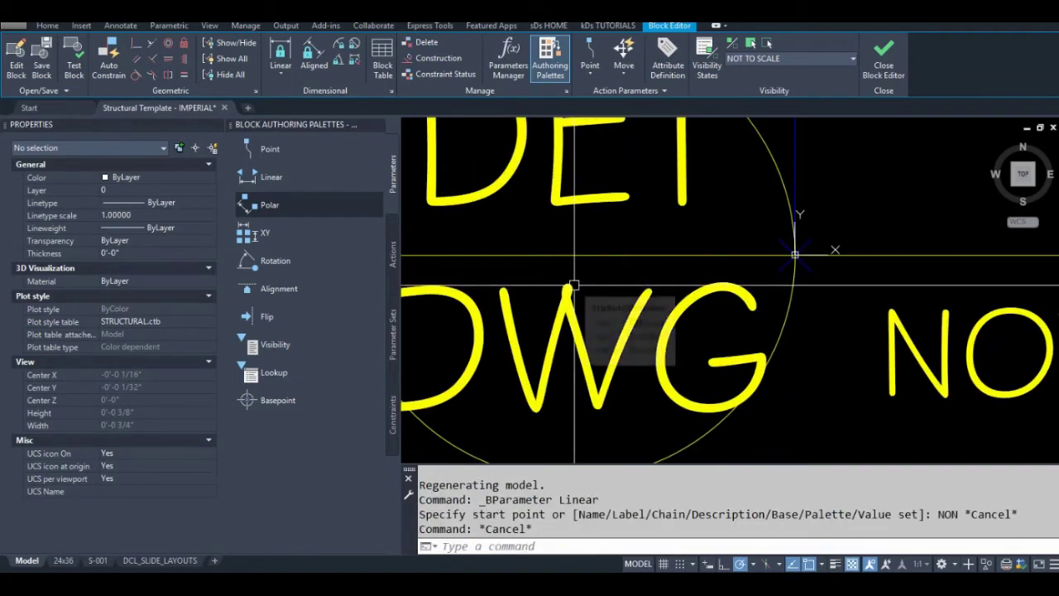
Add a linear parameter 1 unit long and place its label.
click(270, 177)
click(571, 255)
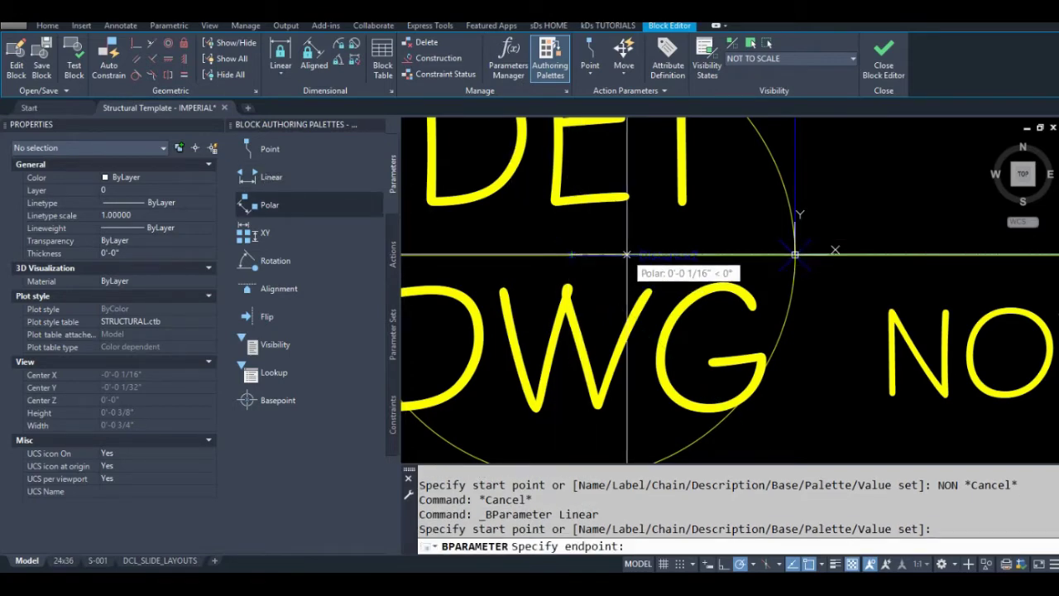
text(1)
key(Return)
scroll(579, 273, down, 3)
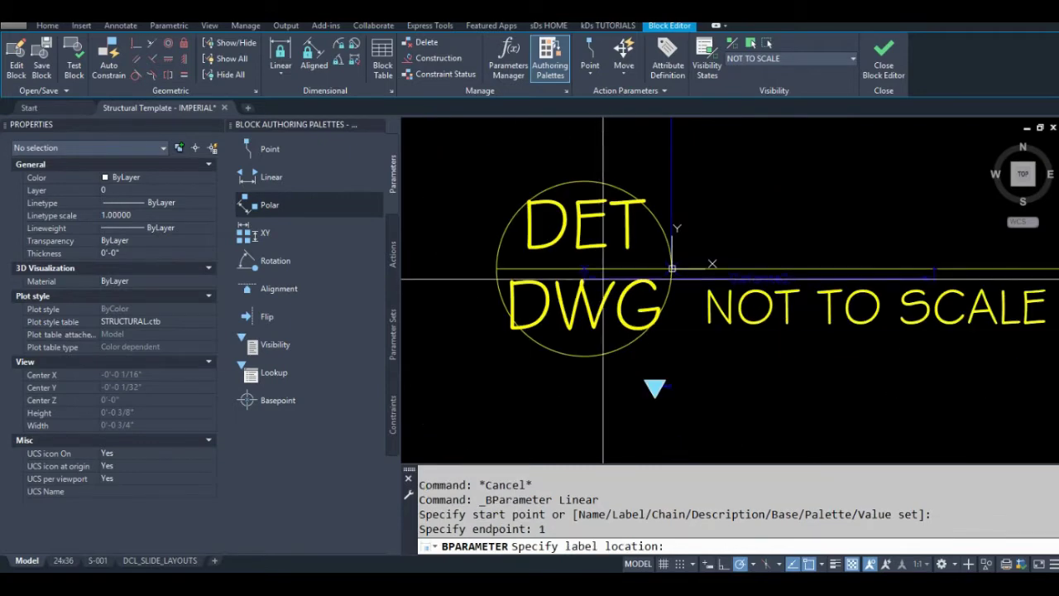
middle_drag(621, 446, 613, 294)
click(612, 364)
Select the new linear parameter and move it to the DWG attribute.
click(591, 314)
click(546, 364)
scroll(604, 166, up, 2)
text(m)
key(Return)
scroll(543, 170, up, 2)
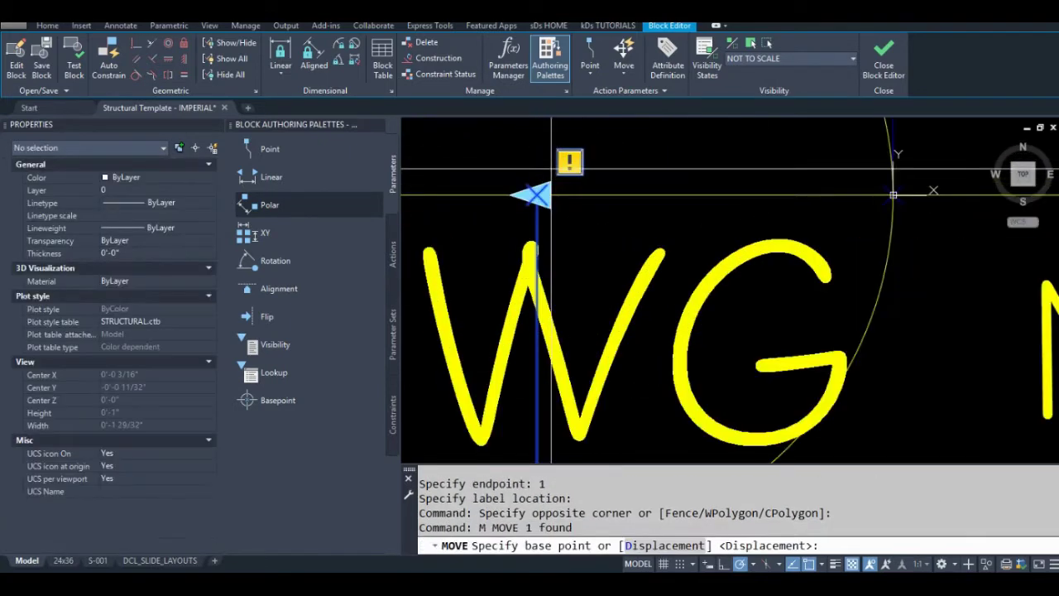
click(536, 195)
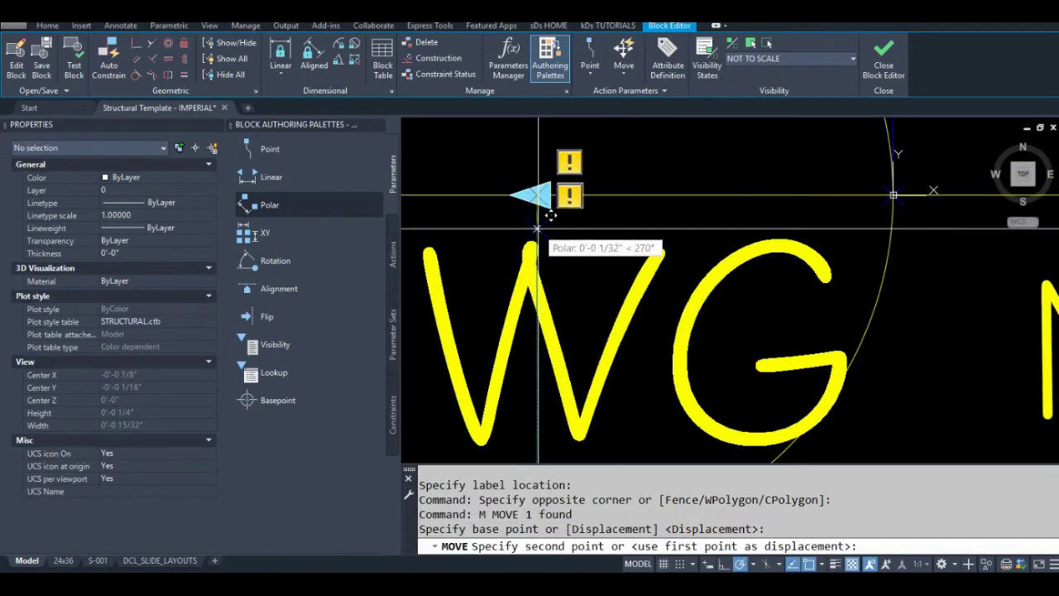
scroll(544, 231, down, 3)
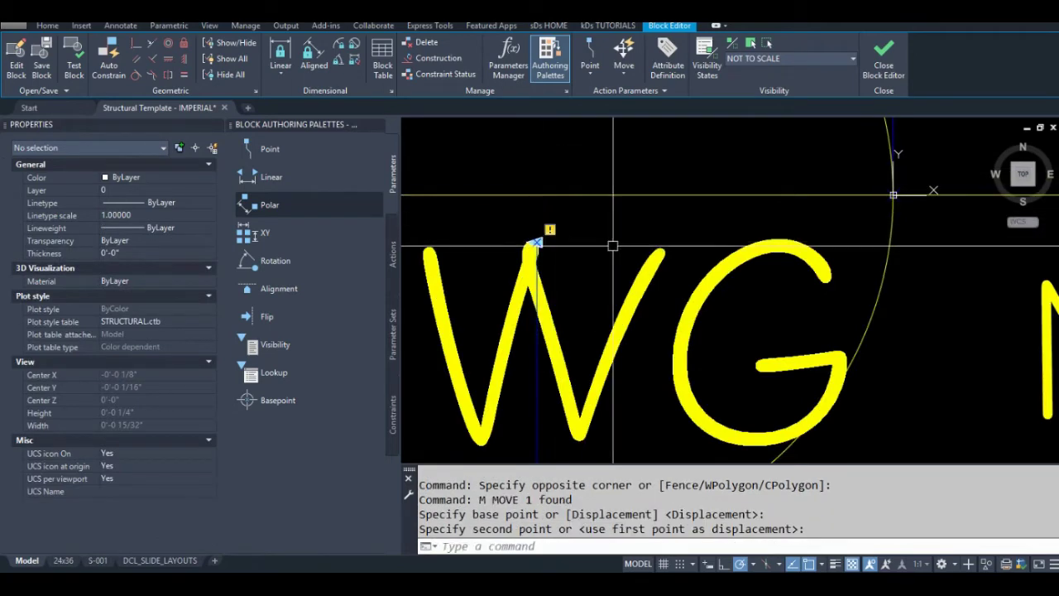
key(Escape)
key(Escape)
Set the Distance2 parameter's Number of Grips to 0 and Show Properties to No.
click(617, 254)
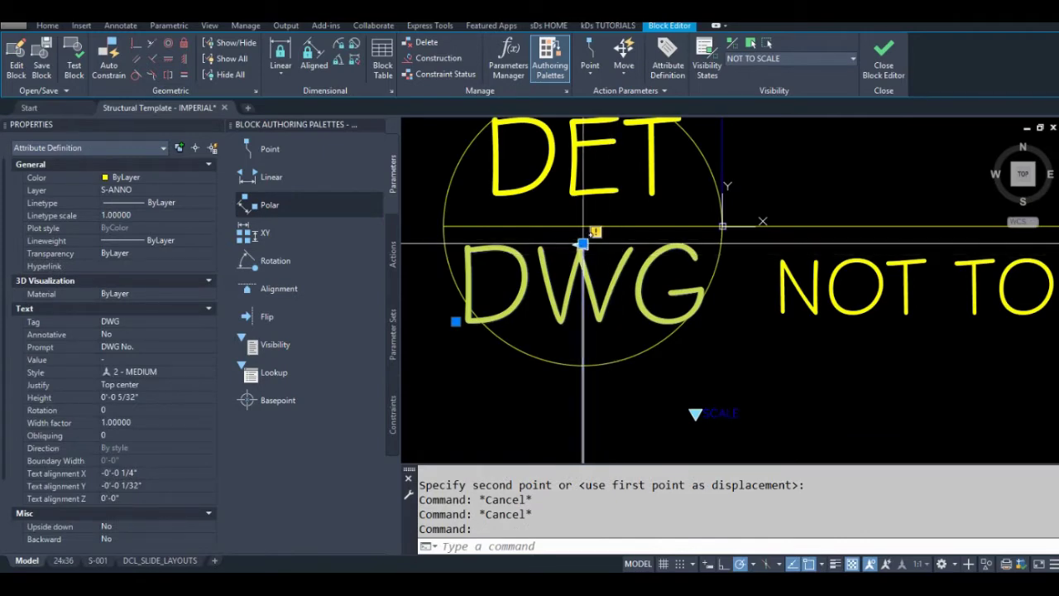
scroll(582, 243, up, 3)
scroll(645, 290, down, 5)
key(Escape)
click(697, 347)
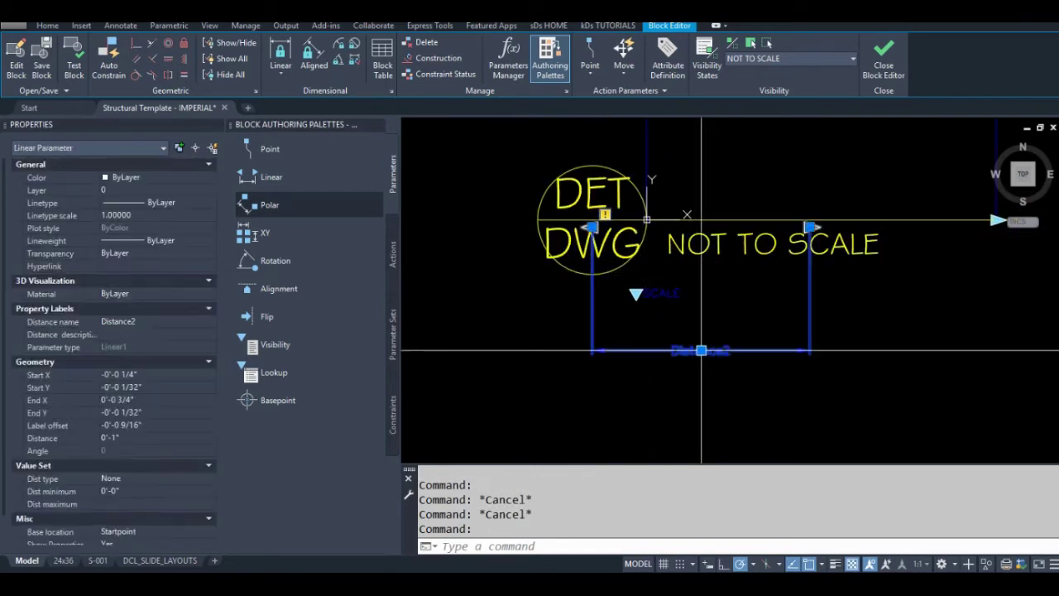
scroll(170, 388, down, 2)
click(161, 528)
click(152, 542)
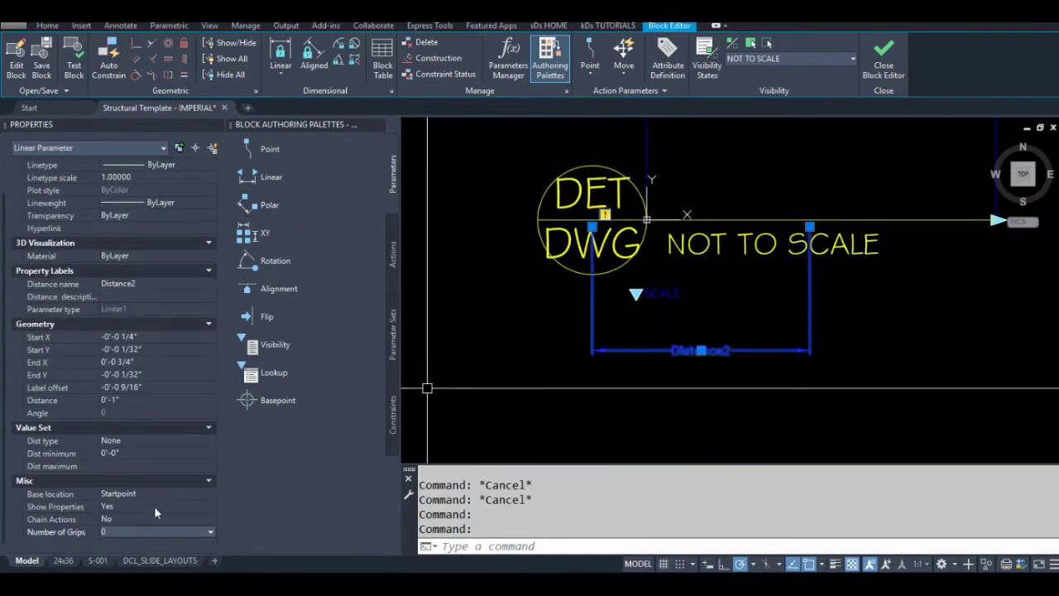
click(154, 506)
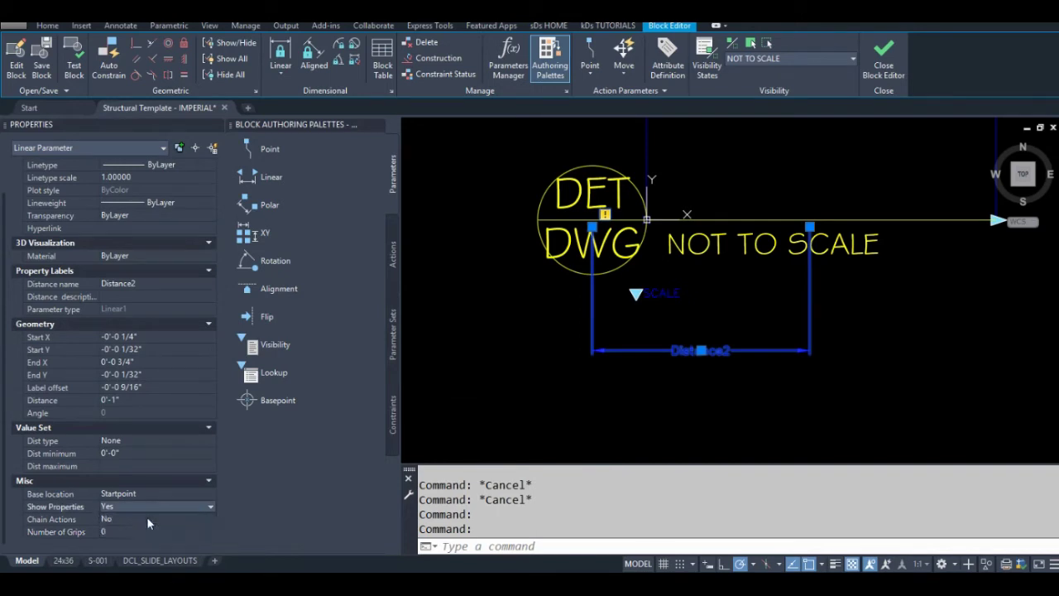
click(135, 531)
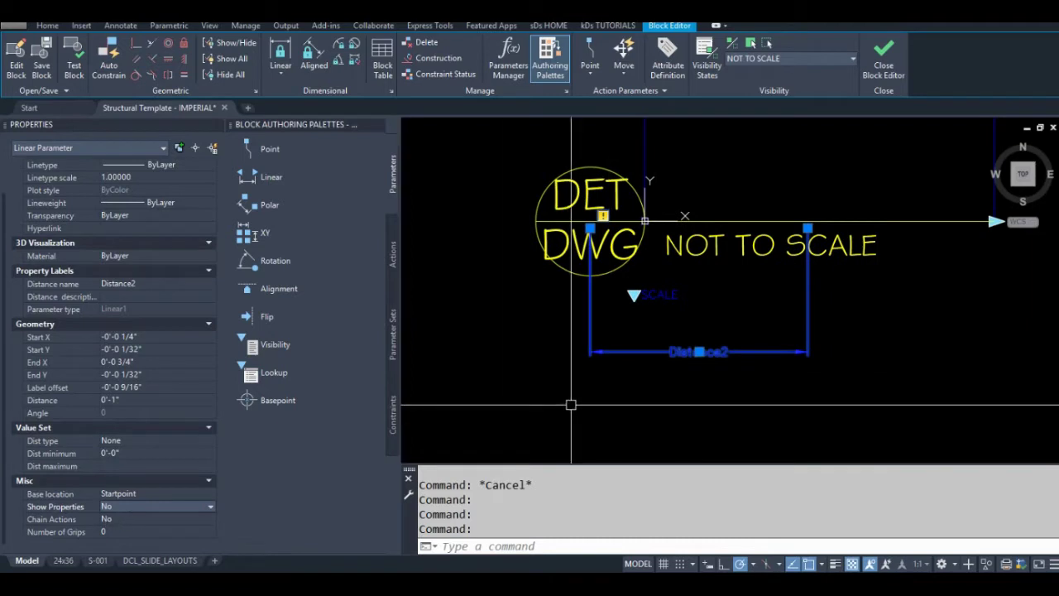
Recheck Distance2's settings and inspect the SCALE visibility parameter.
middle_drag(698, 355, 686, 378)
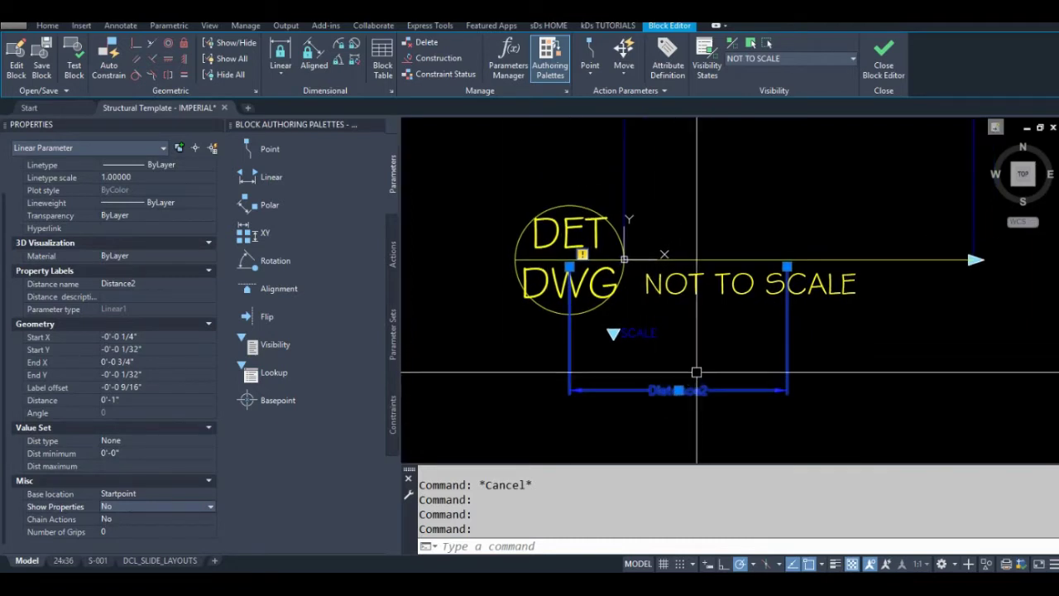
key(Escape)
key(Escape)
key(Escape)
middle_drag(693, 367, 686, 341)
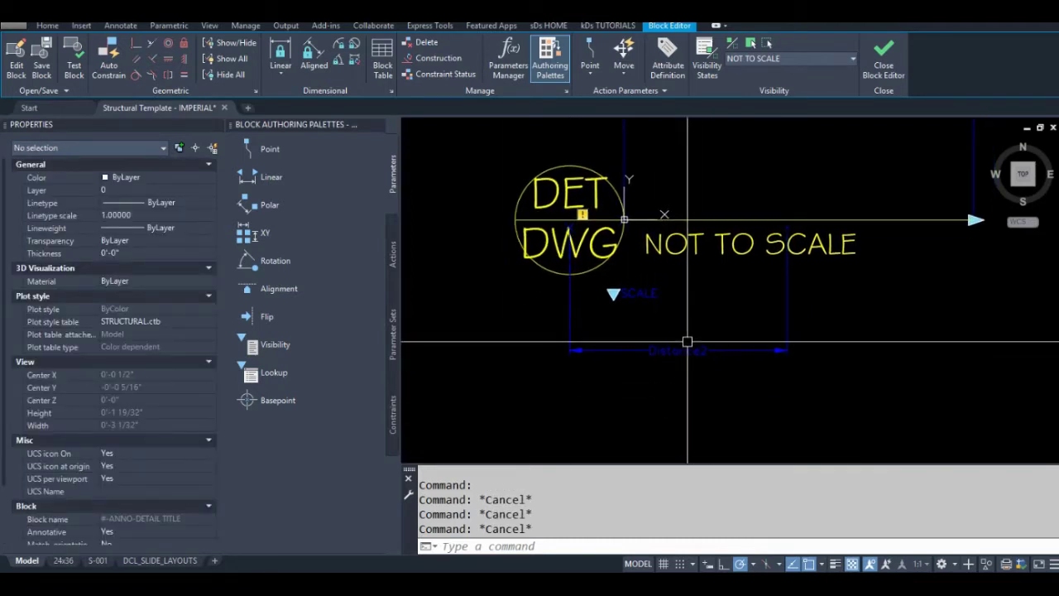
click(685, 349)
scroll(157, 447, down, 2)
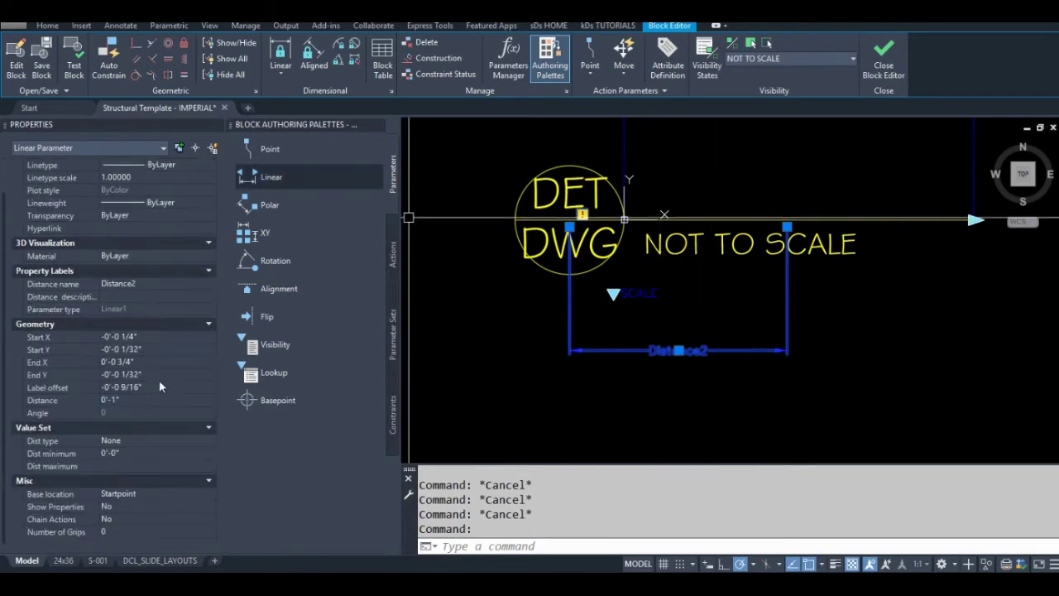
key(Escape)
mouse_move(511, 184)
middle_down()
mouse_move(500, 228)
mouse_move(496, 171)
middle_up()
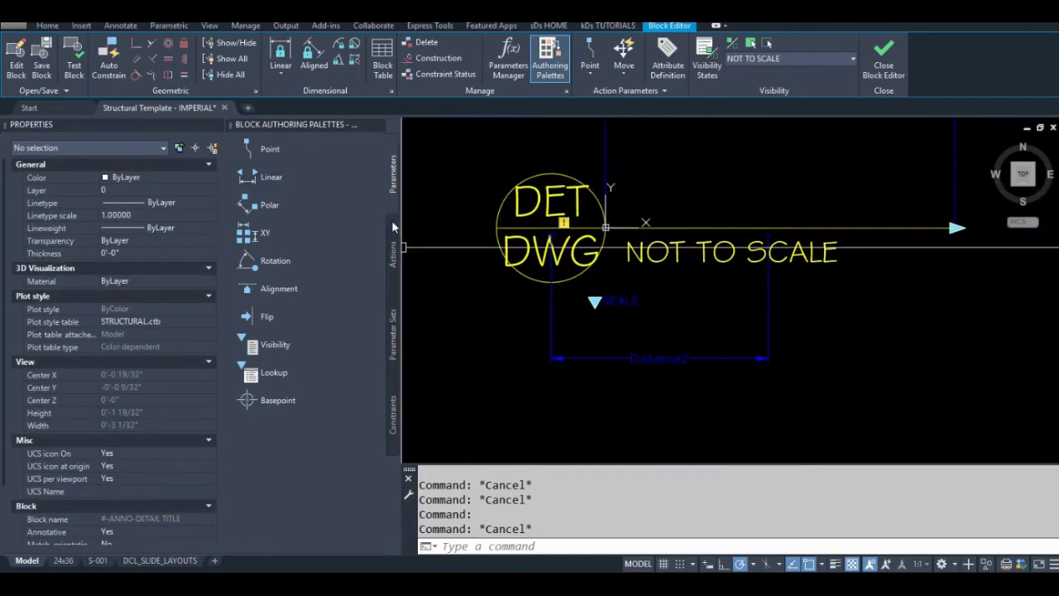
click(614, 302)
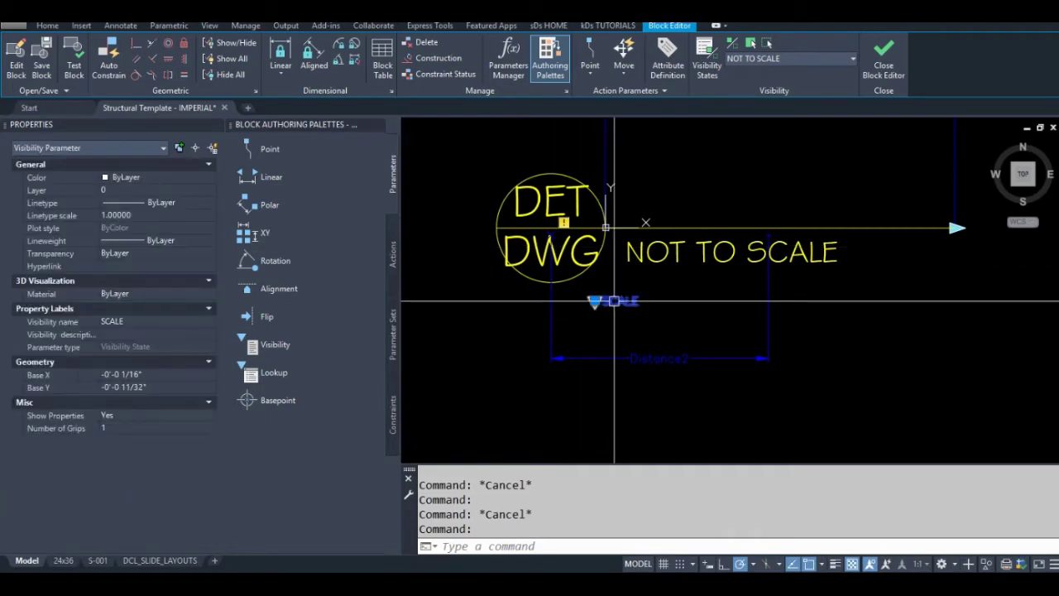
key(Escape)
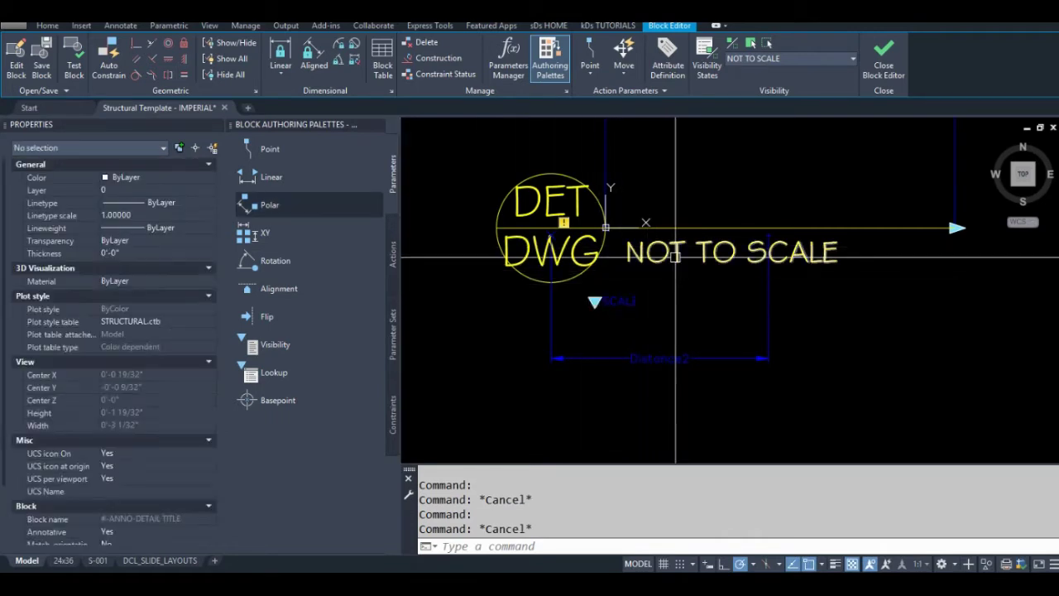
Preview the 3" = 1'-0" and 1 1/2" = 1'-0" visibility states, then return to NOT TO SCALE.
click(797, 56)
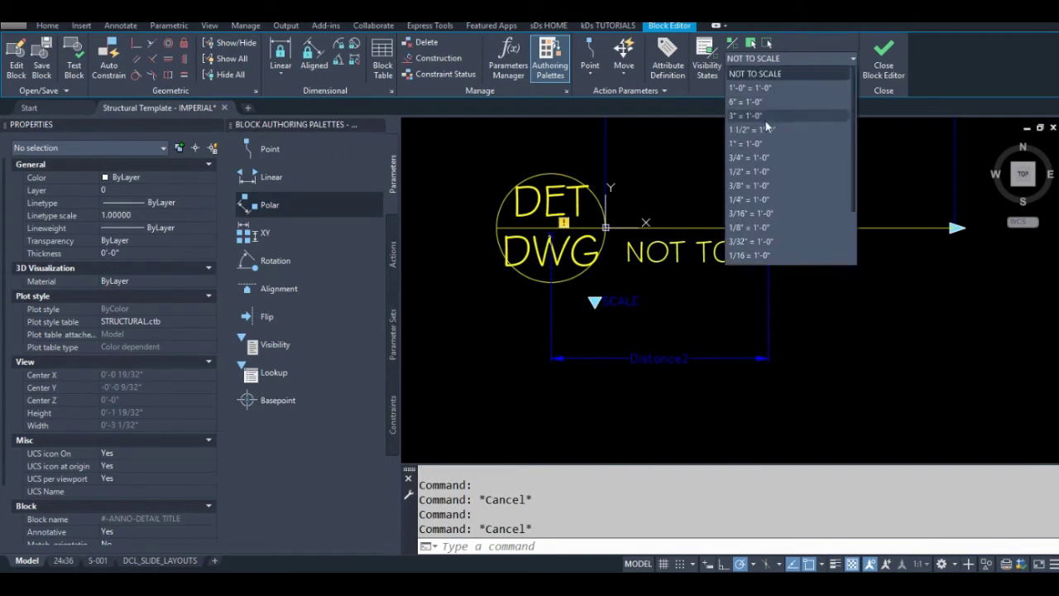
click(757, 116)
click(777, 59)
click(765, 89)
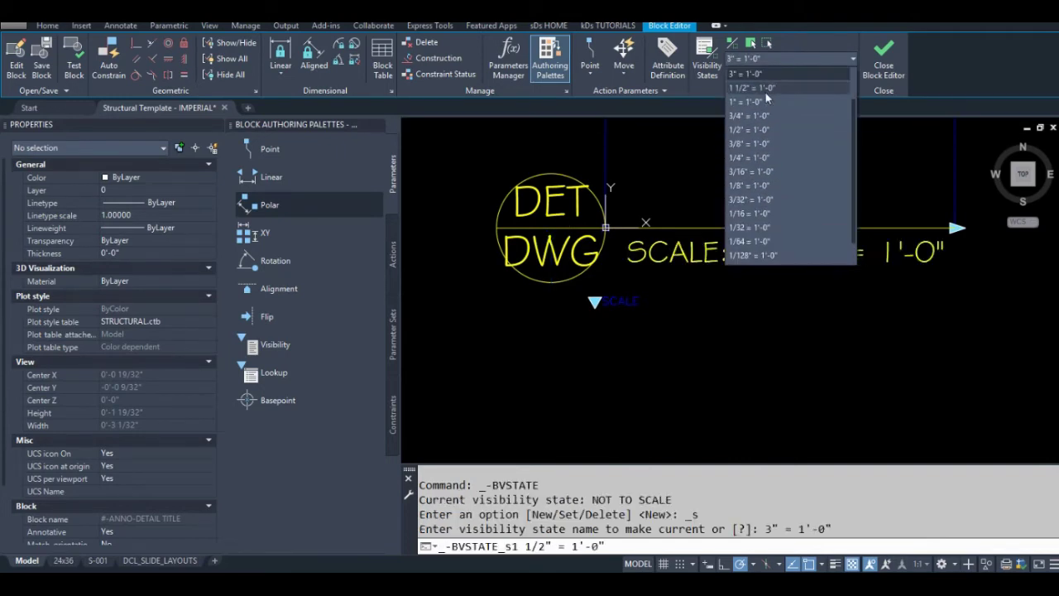
click(781, 57)
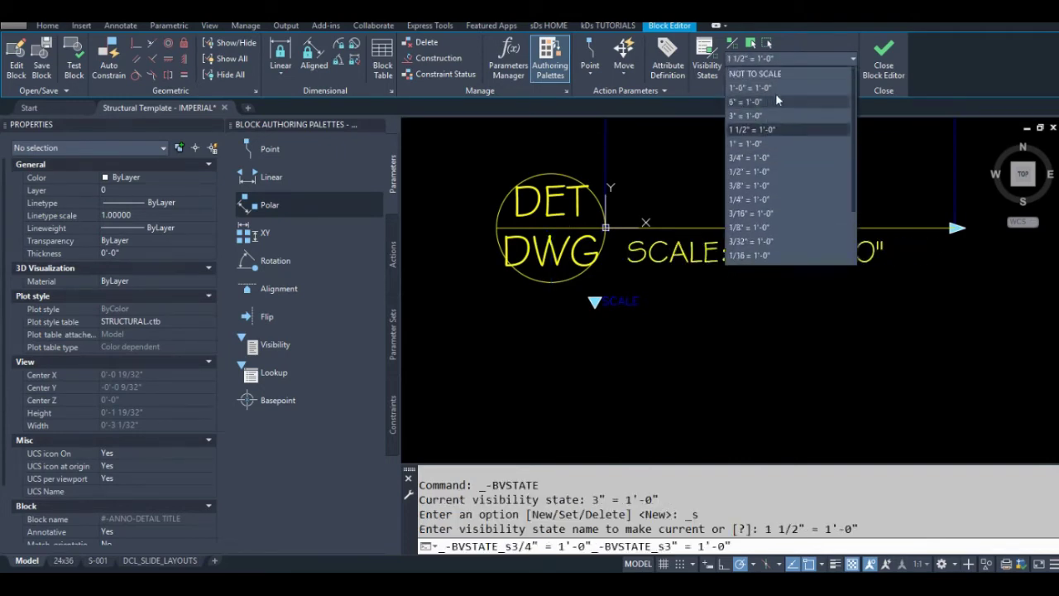
click(773, 73)
key(Escape)
key(Escape)
Set the Distance2 parameter to Show for All States.
click(560, 324)
middle_drag(560, 324, 547, 285)
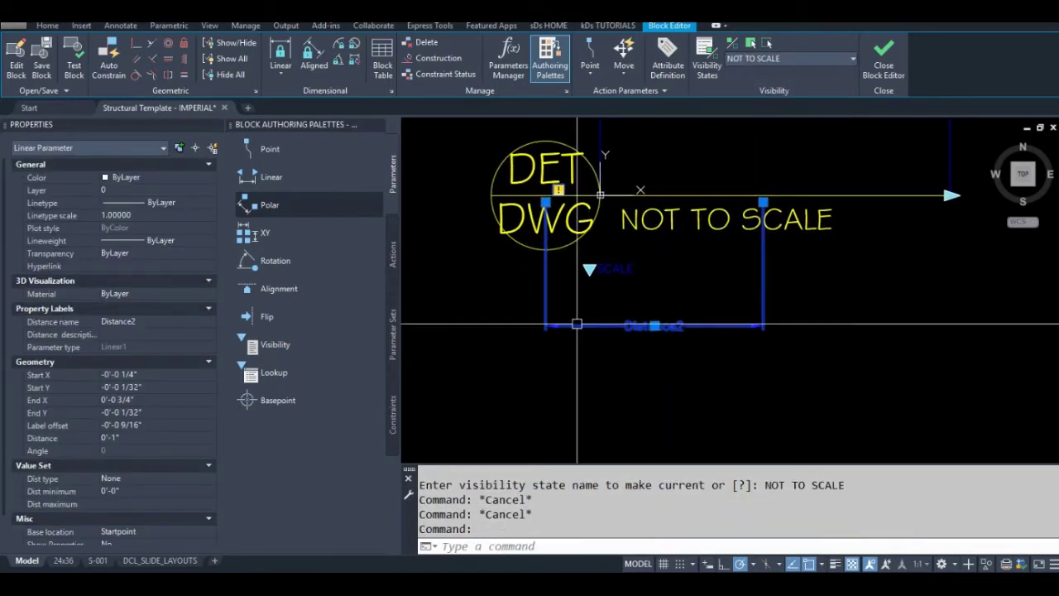
right_click(577, 324)
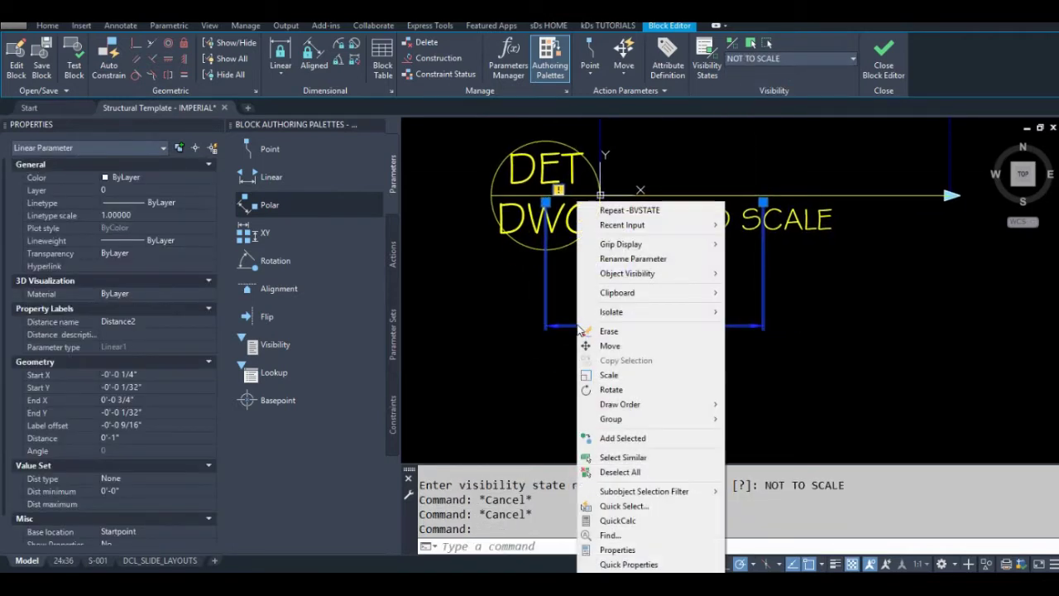
mouse_move(659, 277)
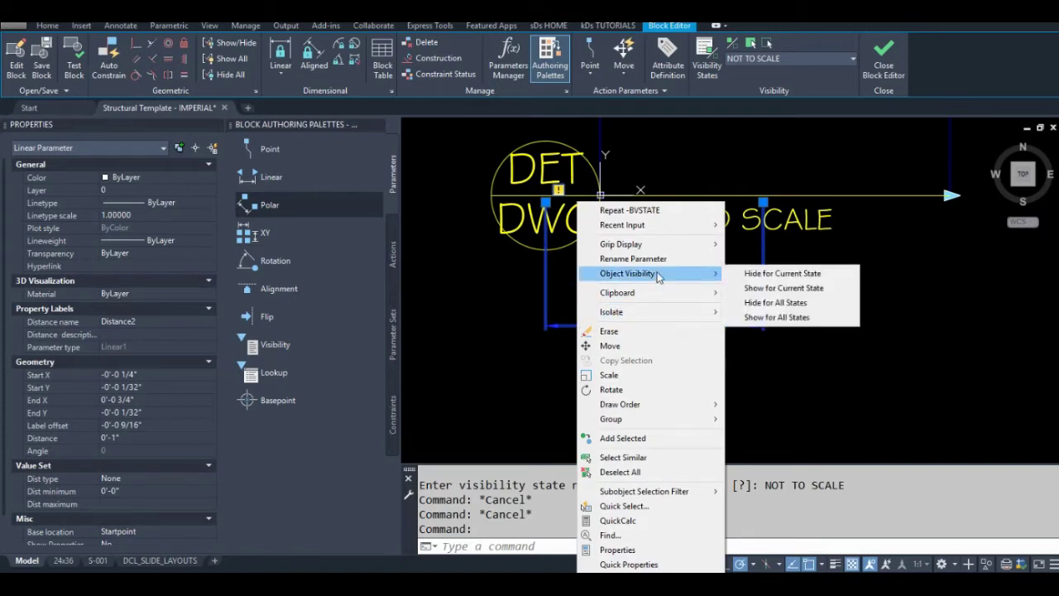
click(782, 317)
click(792, 59)
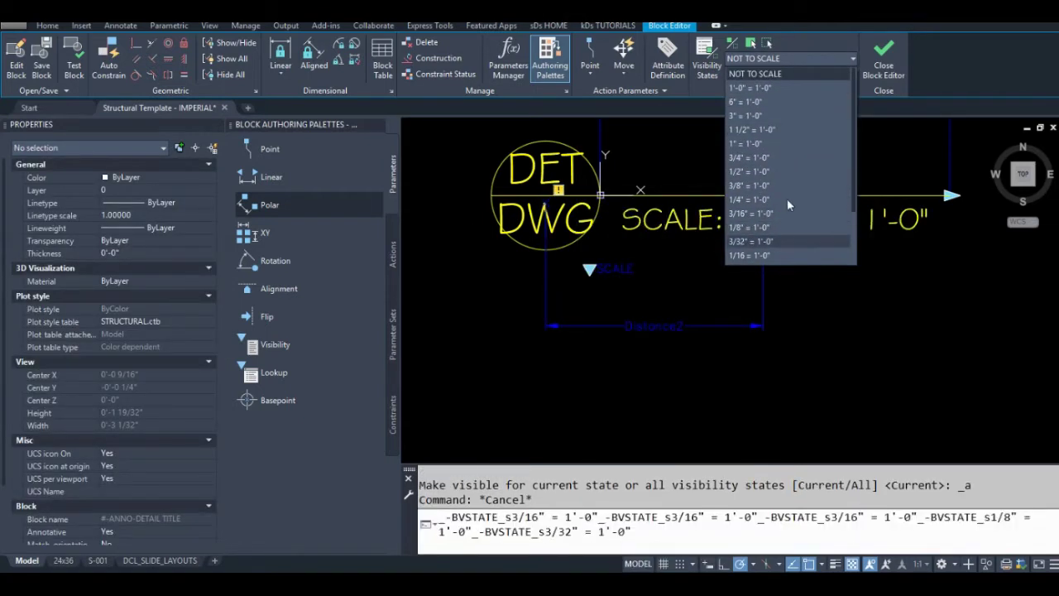
Close the visibility state list and clear stray commands and selections.
click(901, 168)
key(Escape)
key(Escape)
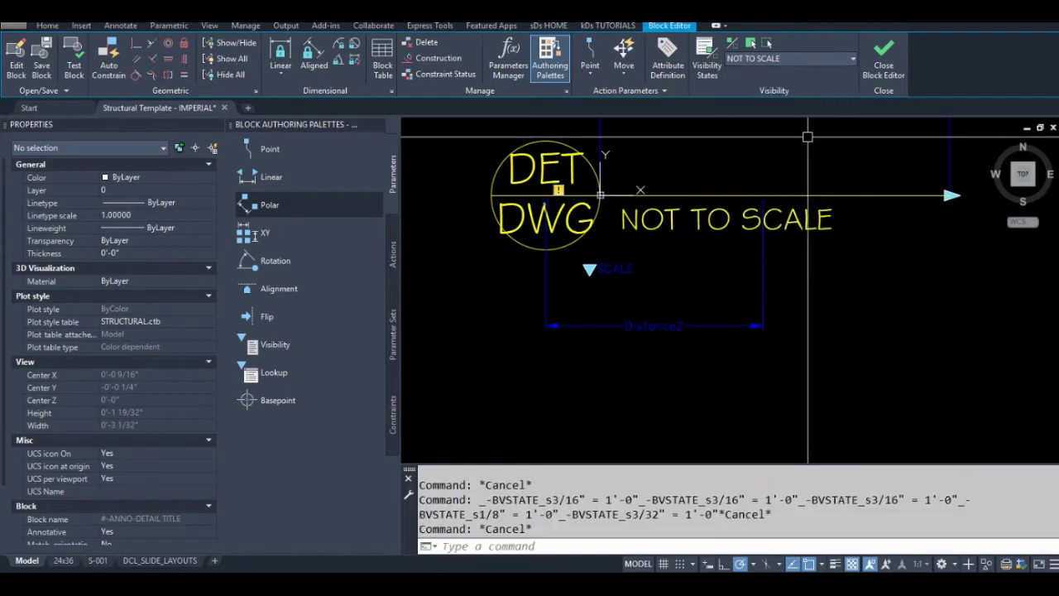
middle_drag(588, 324, 624, 342)
click(624, 342)
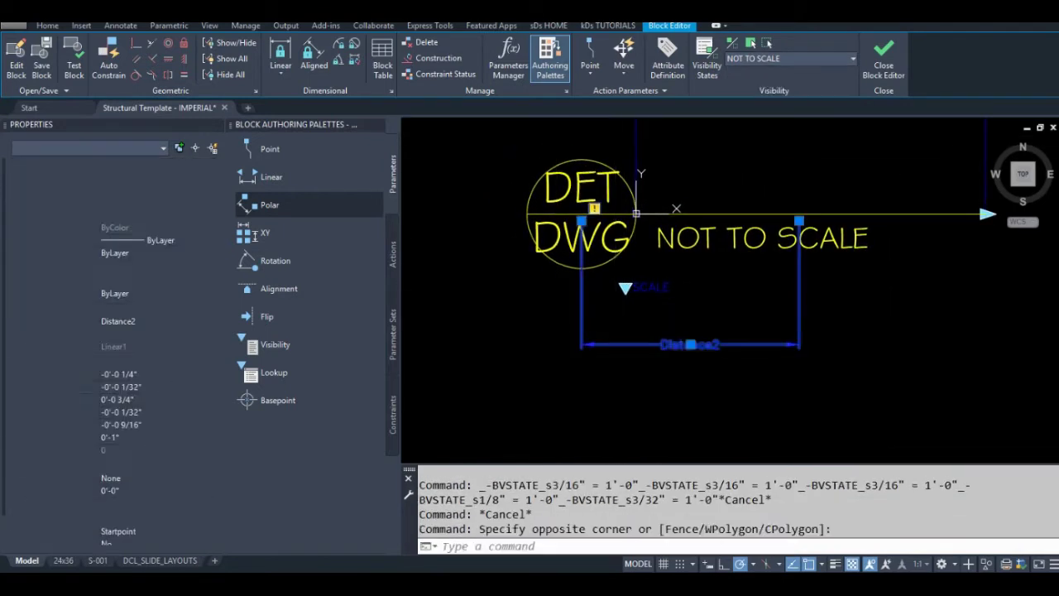
key(Escape)
key(Escape)
Add a Scale action driven by the linear parameter, applied to the DWG text.
click(394, 244)
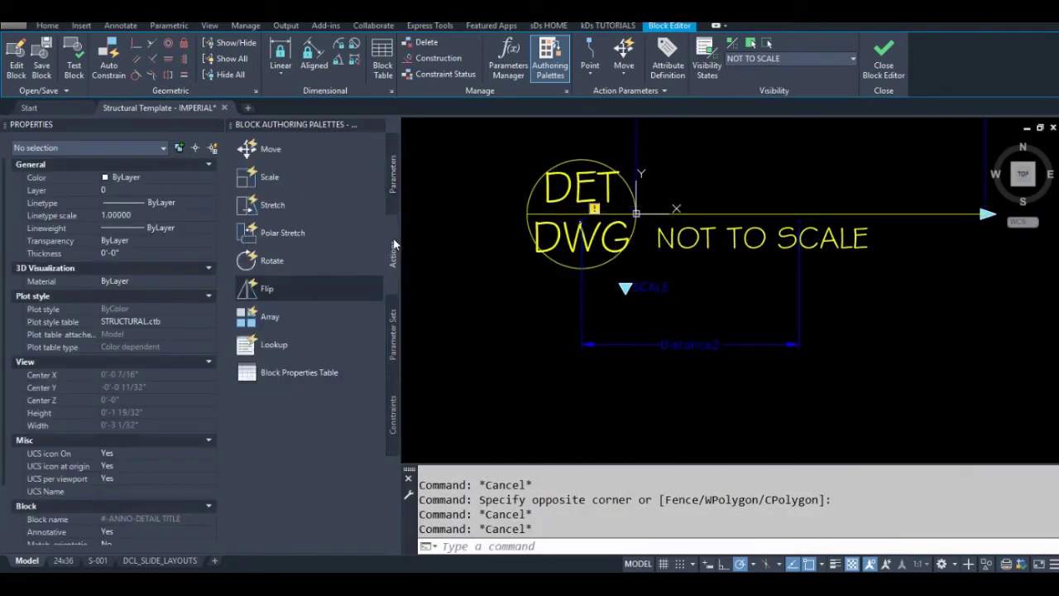
click(268, 176)
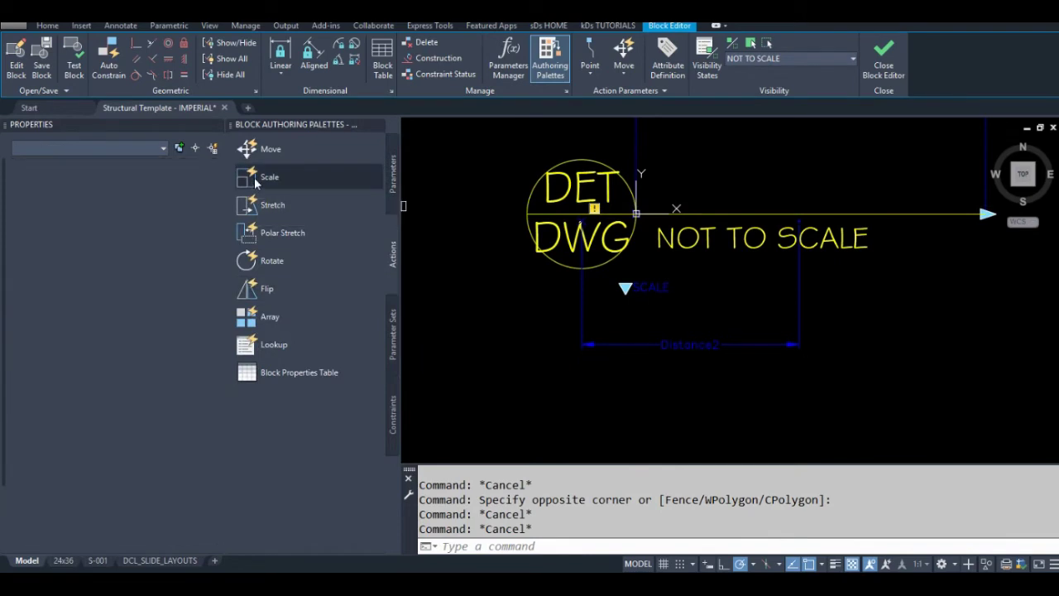
click(713, 347)
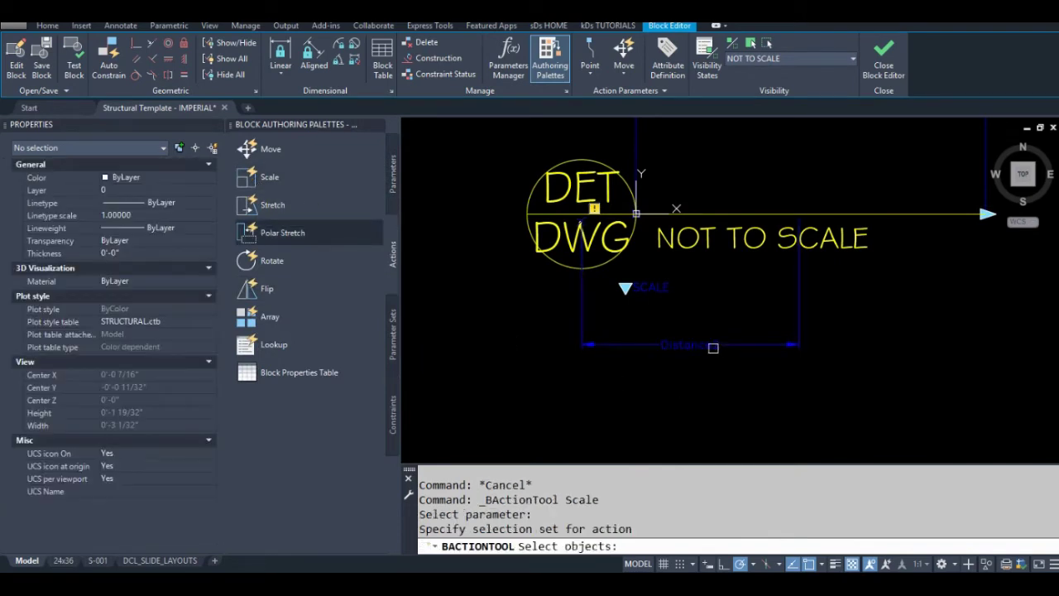
scroll(523, 295, up, 2)
click(567, 249)
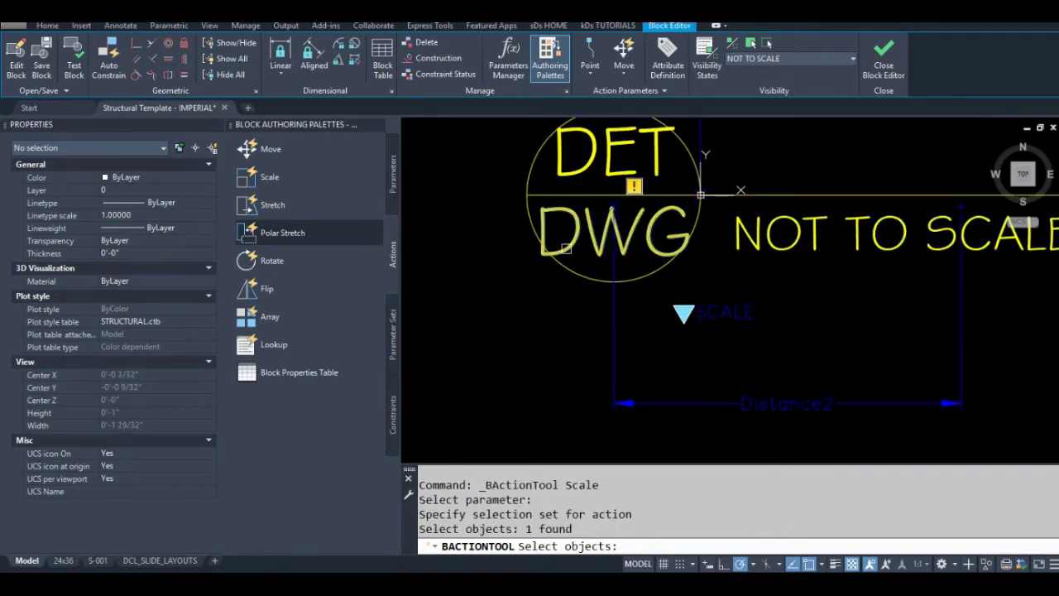
key(Return)
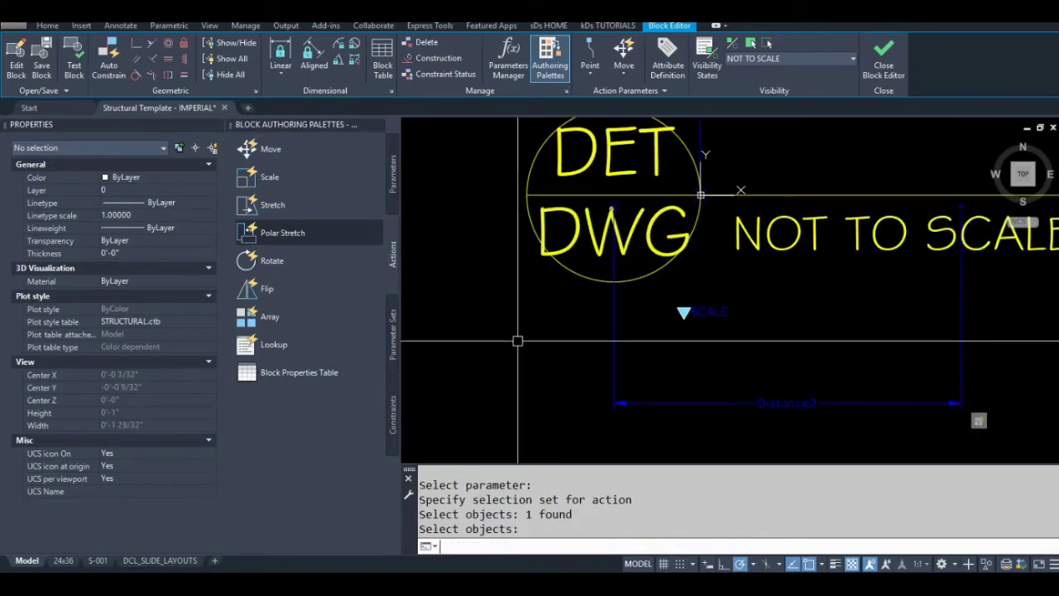
scroll(504, 346, up, 1)
scroll(501, 349, down, 1)
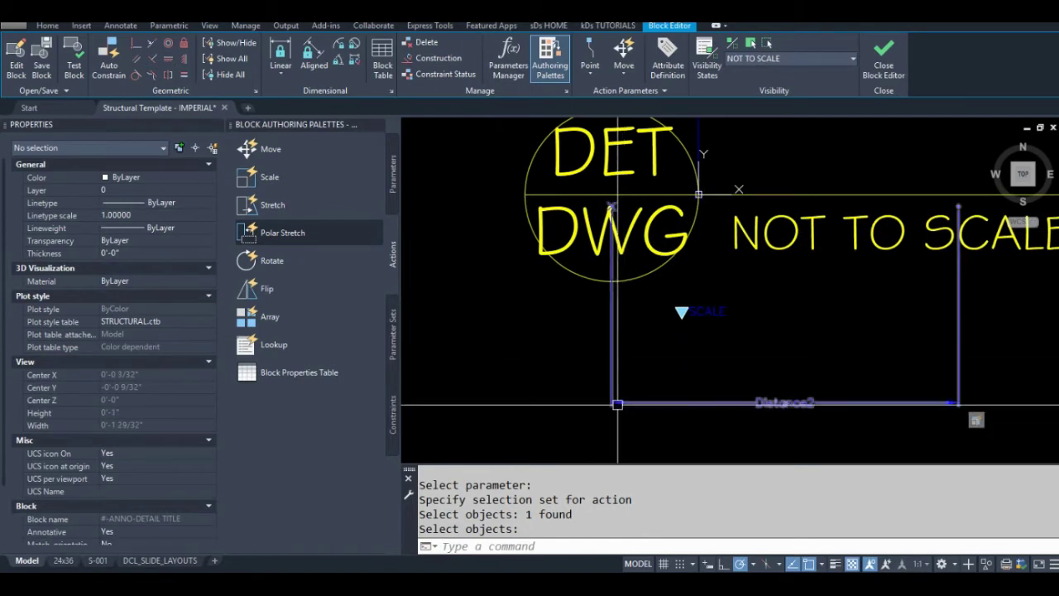
key(Return)
key(Escape)
mouse_move(556, 328)
middle_down()
mouse_move(518, 294)
mouse_move(571, 338)
middle_up()
key(Escape)
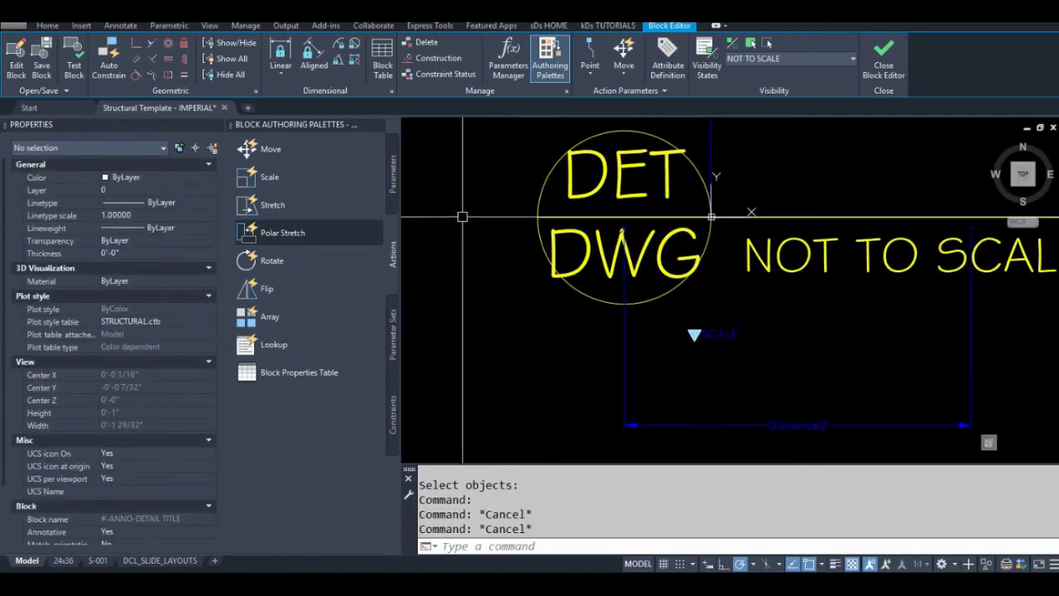
Place a lookup parameter with its action below the title, named Drawing Text Scale.
click(394, 341)
scroll(305, 357, down, 5)
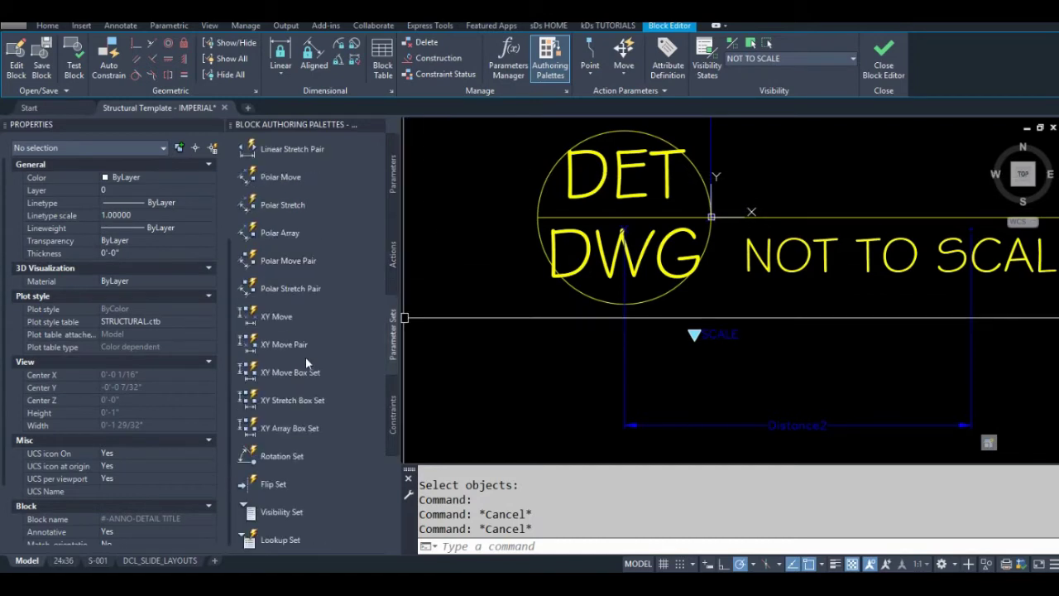
click(391, 181)
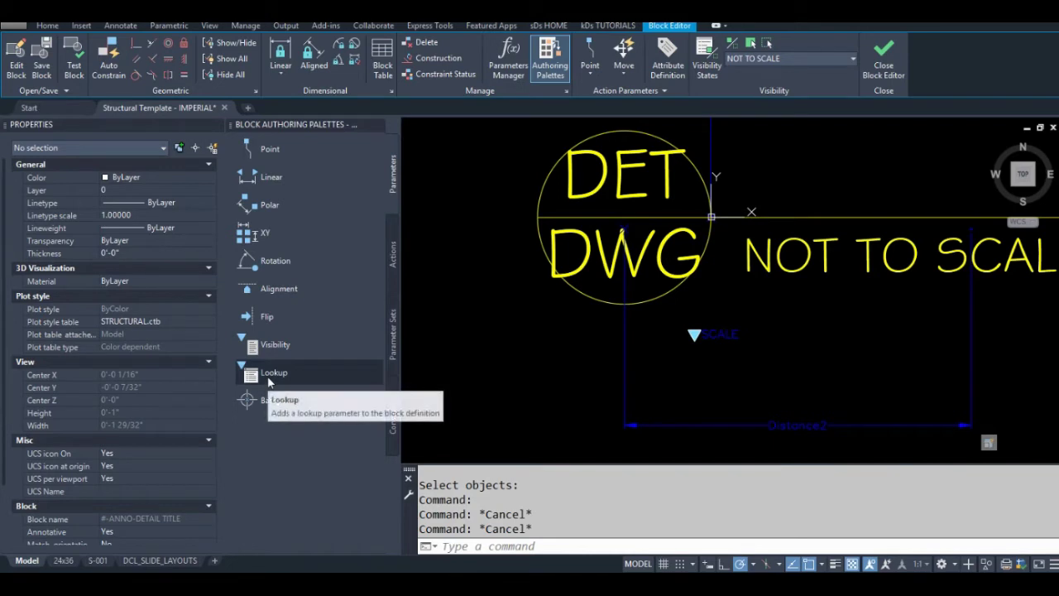
click(393, 236)
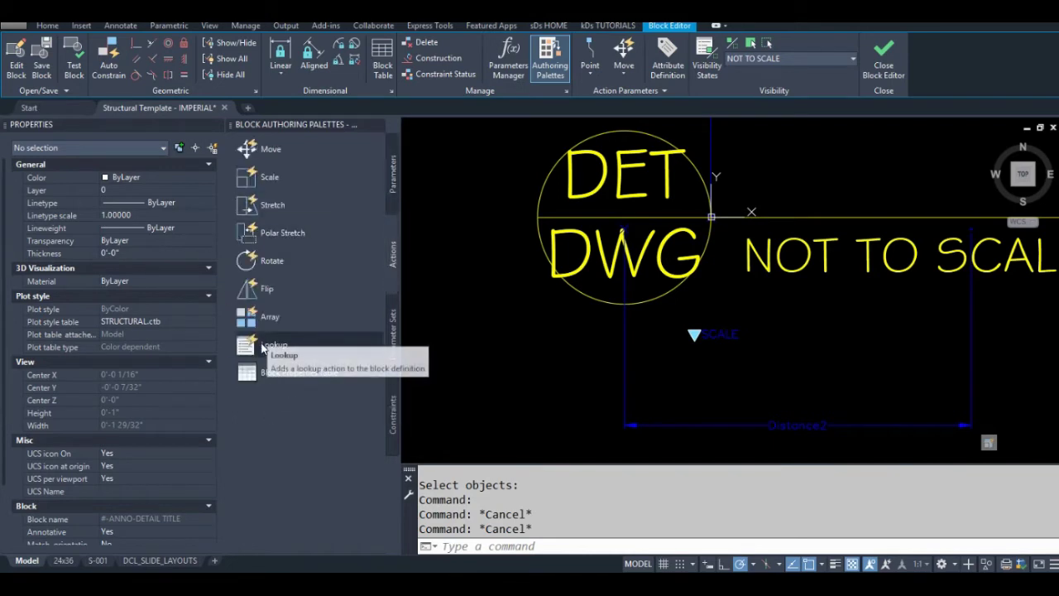
click(393, 336)
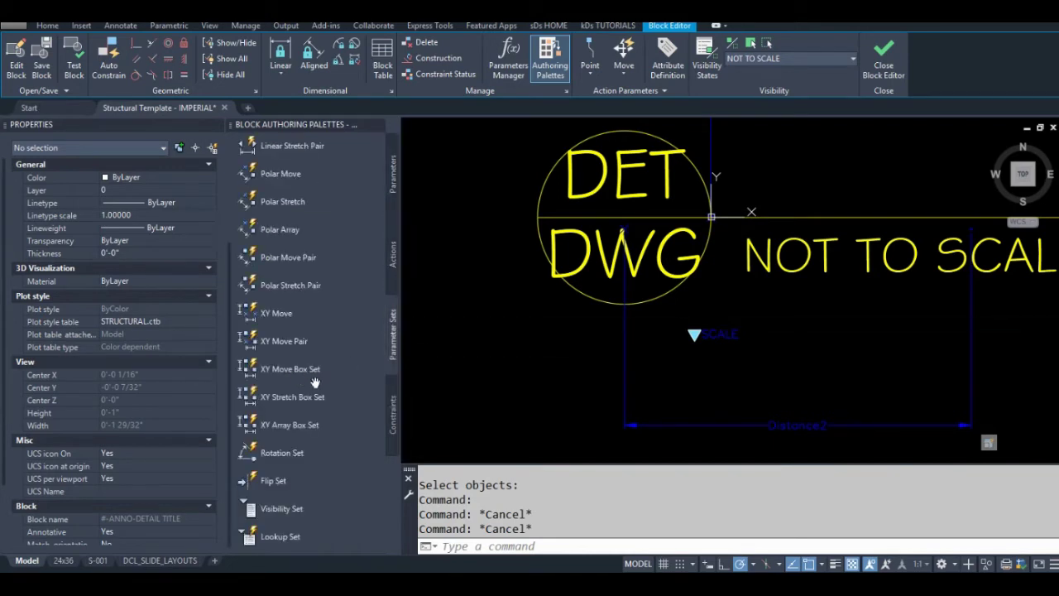
click(272, 537)
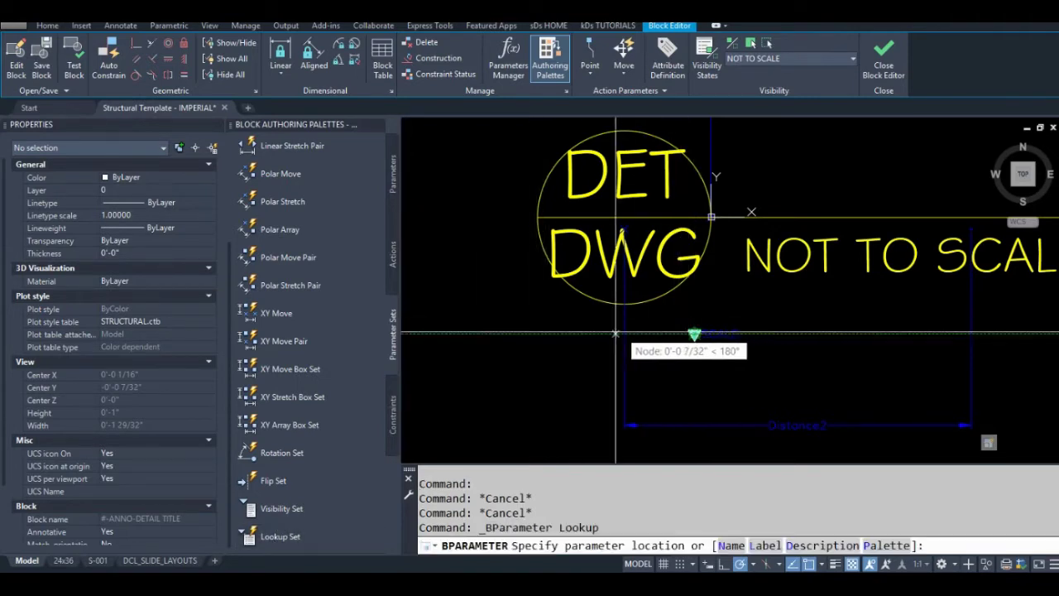
click(533, 334)
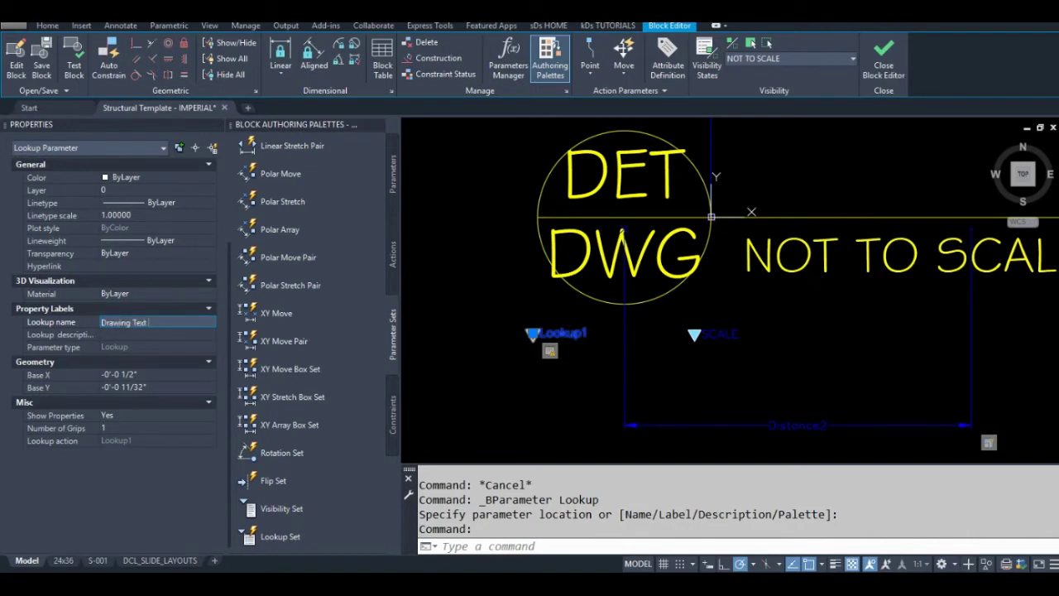
key(Return)
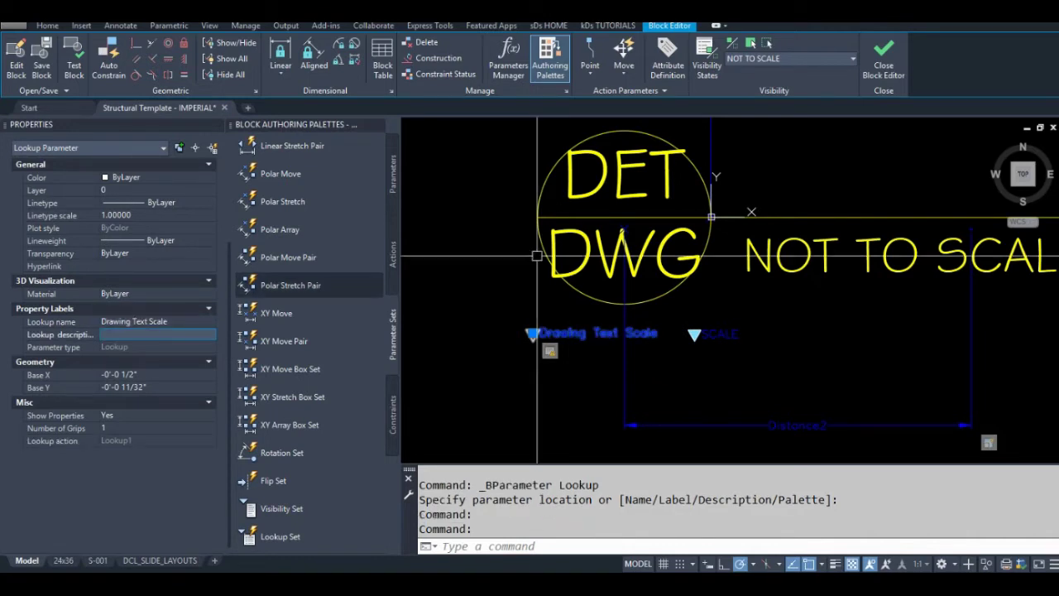
key(Escape)
key(Escape)
middle_drag(640, 376, 648, 332)
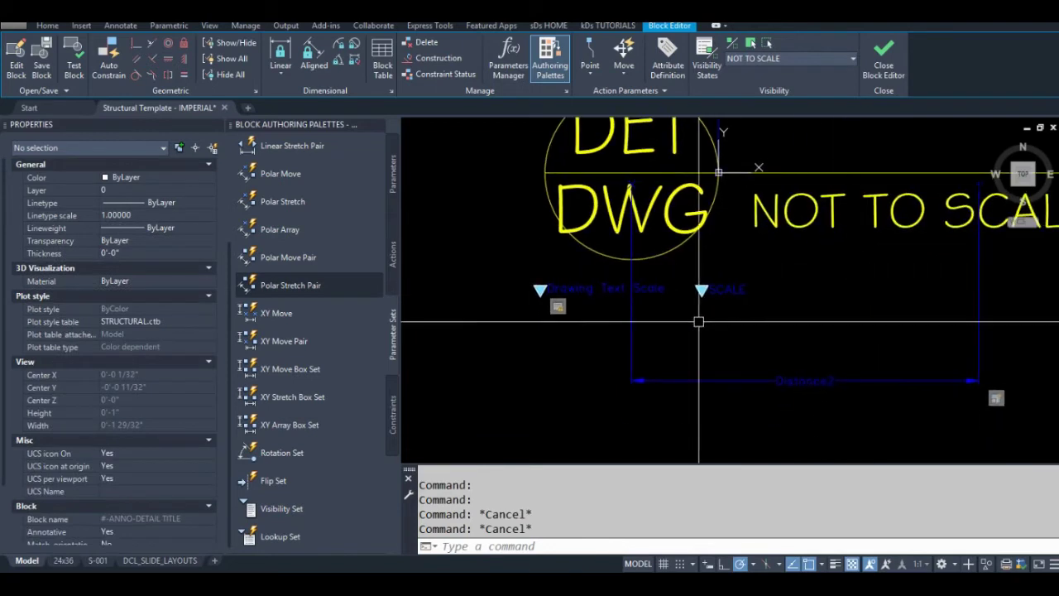
Open the lookup action's table, try adding a property, then close without changes.
right_click(559, 311)
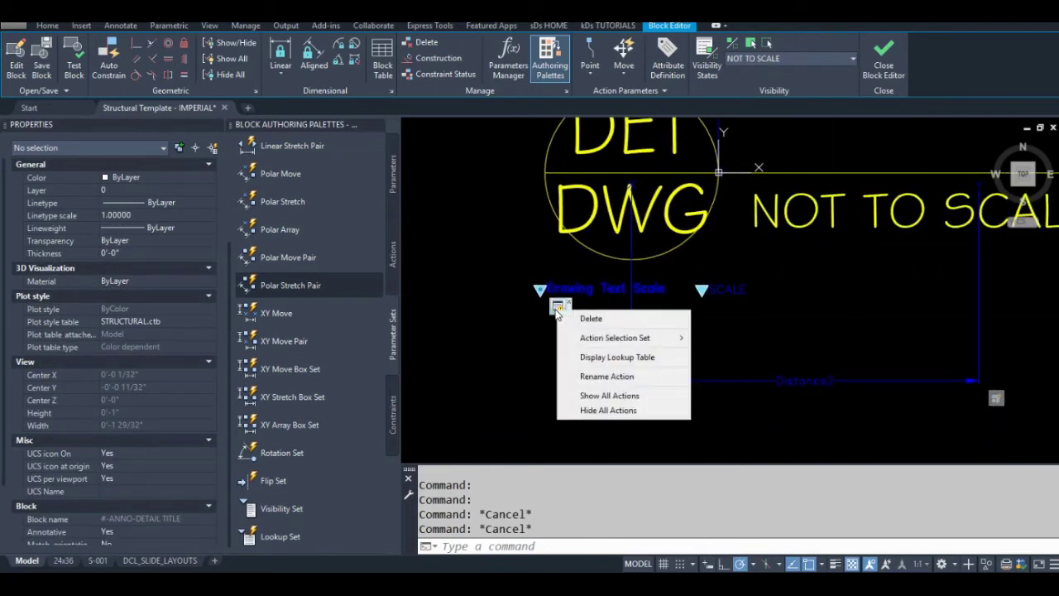
click(624, 357)
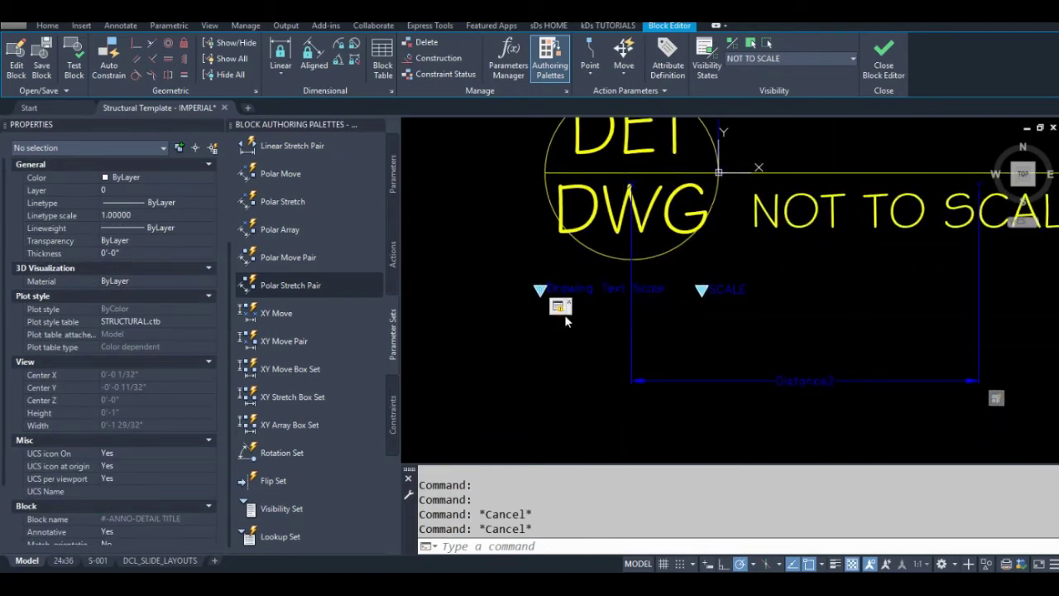
right_click(560, 312)
click(608, 350)
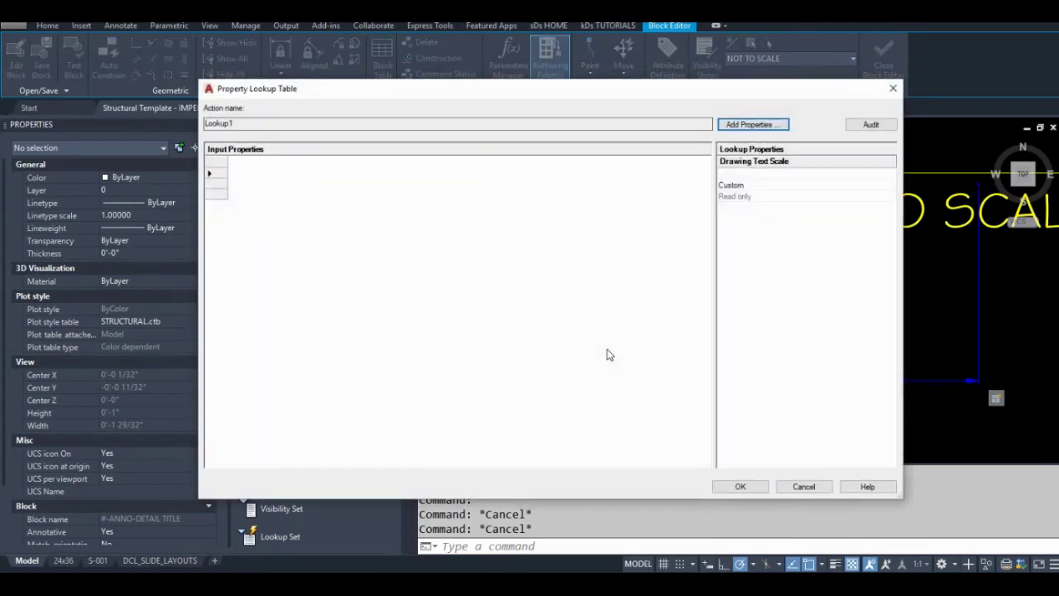
click(748, 125)
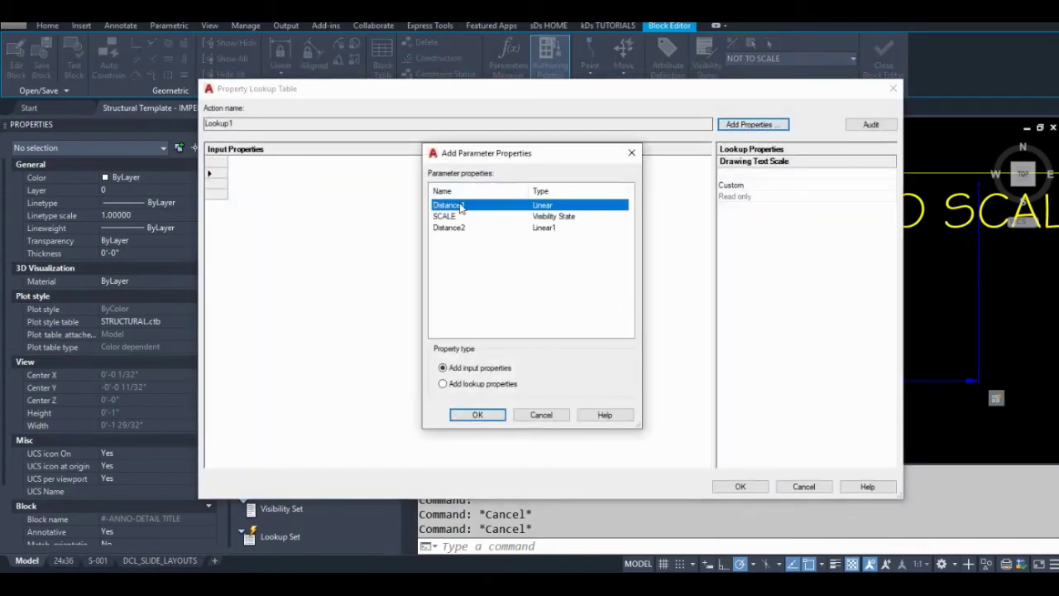
click(402, 84)
click(541, 413)
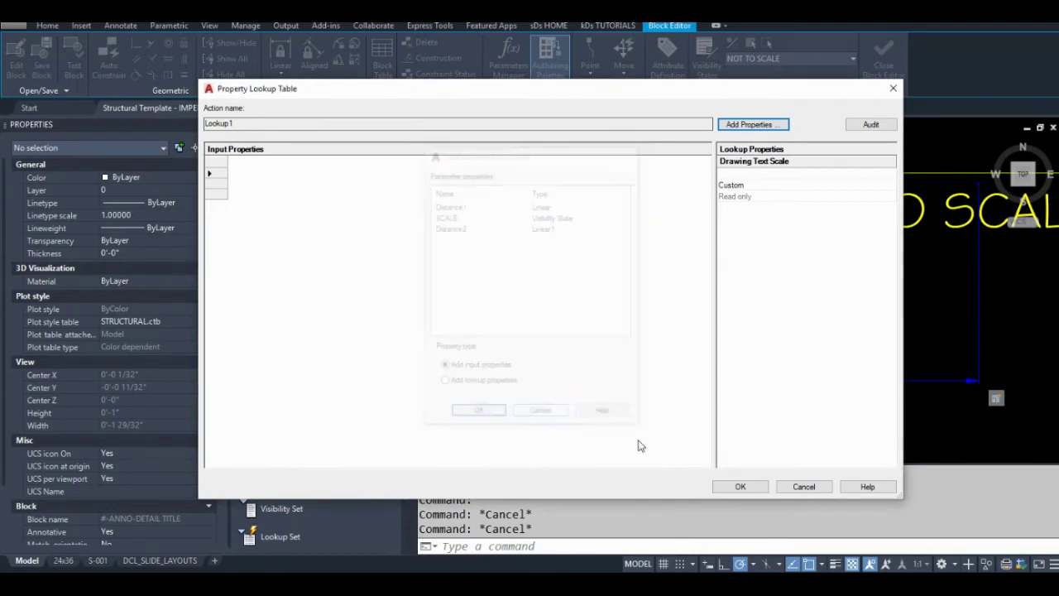
click(803, 487)
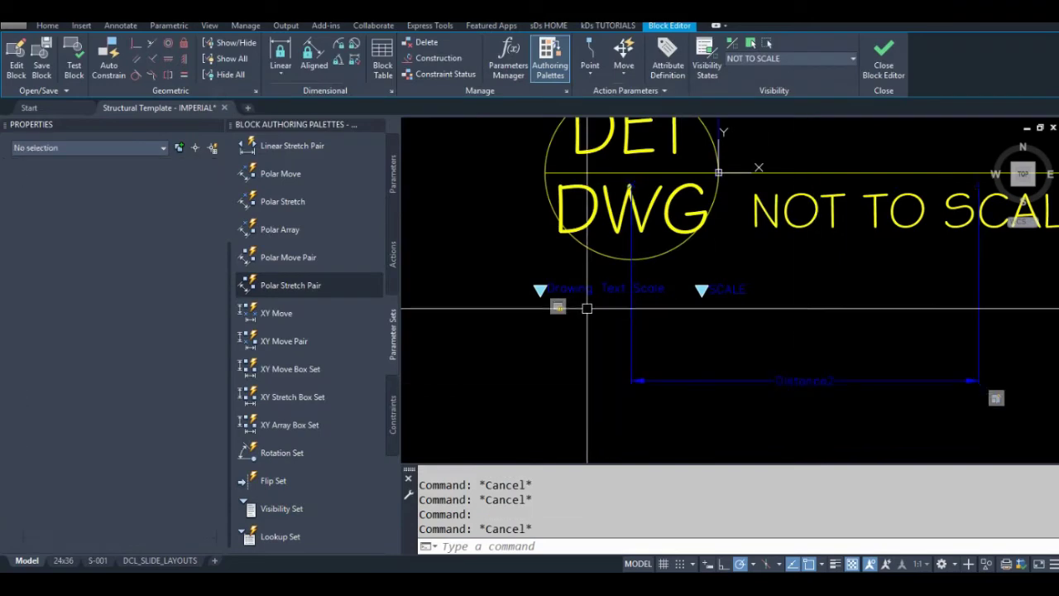
Reopen the lookup table and add Distance2 as its input property.
right_click(558, 307)
click(613, 351)
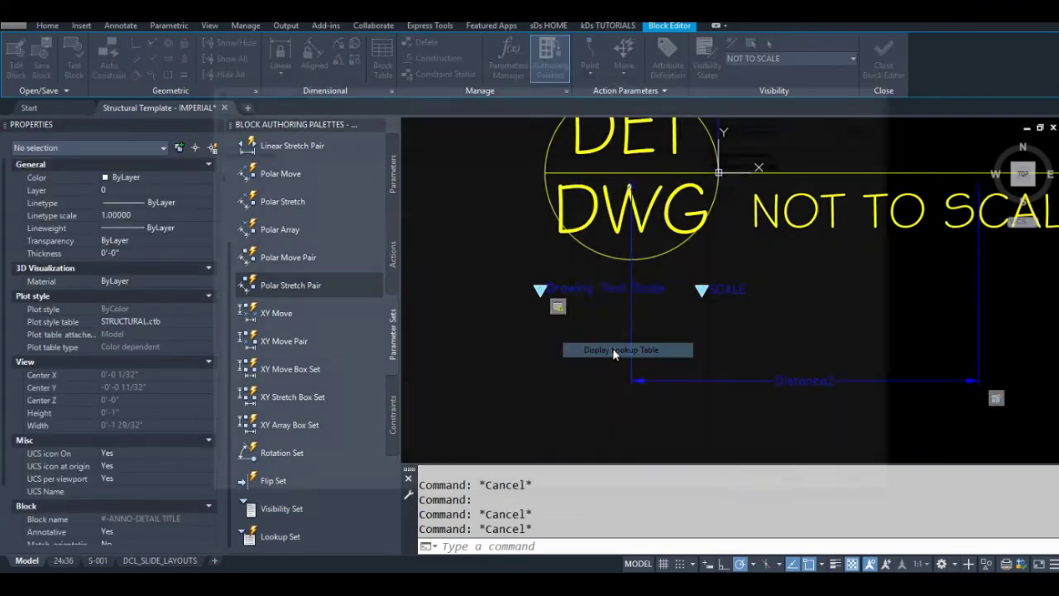
click(751, 124)
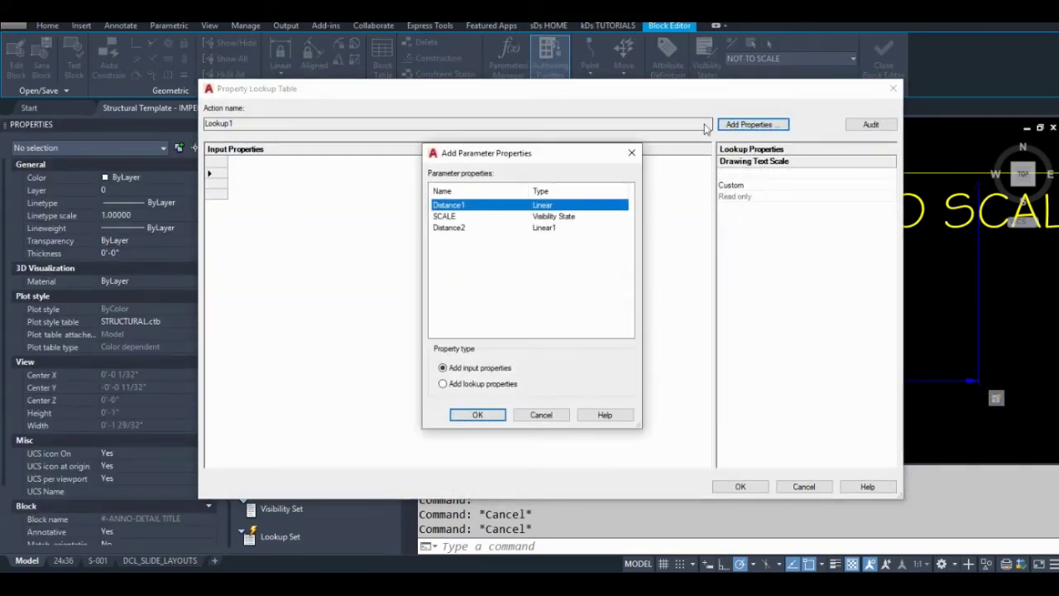
click(461, 228)
click(478, 414)
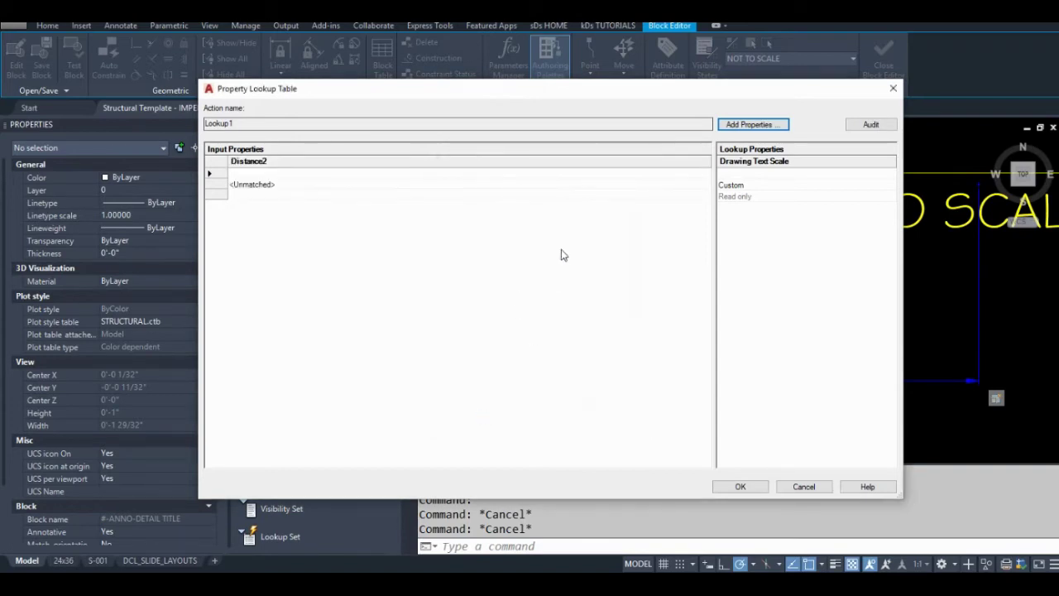
Enter the first two lookup rows: Distance2 1" = 100% Scale and 3/4" = 75% Scale.
click(260, 172)
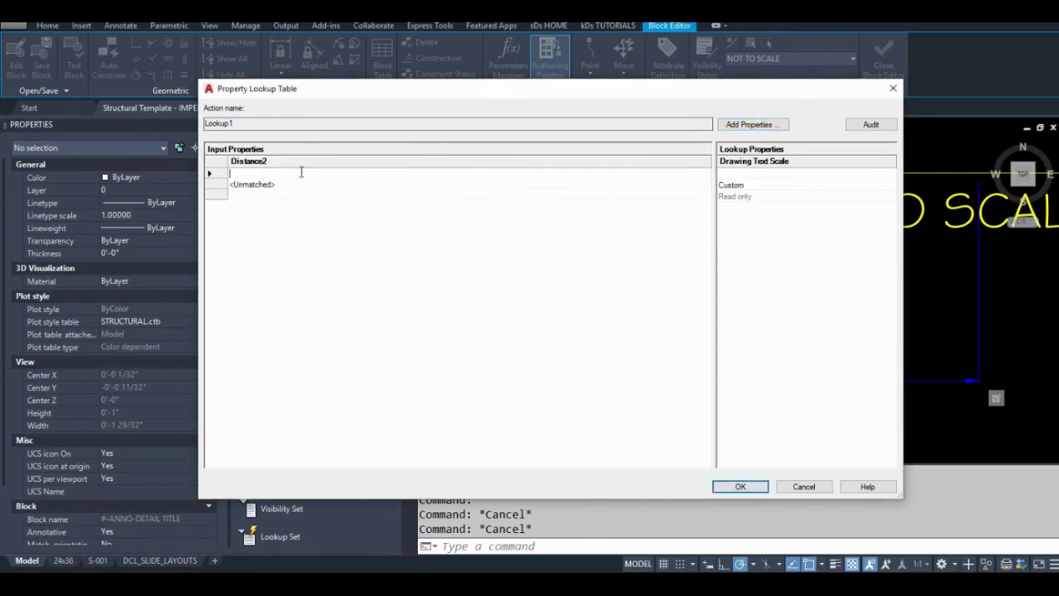
text(0'-1")
click(284, 172)
click(733, 173)
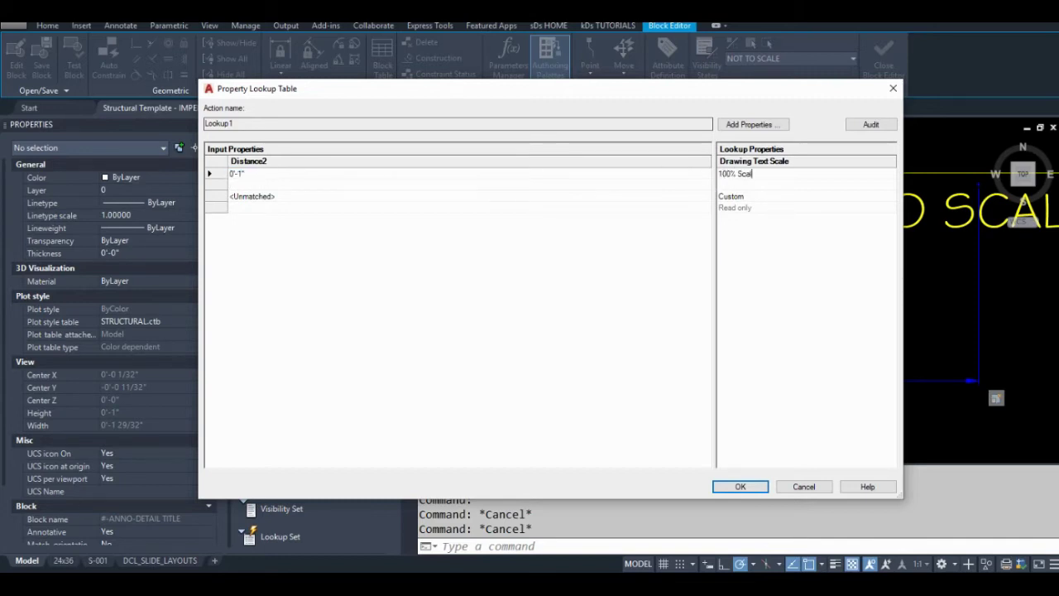
click(306, 183)
text(1)
key(Return)
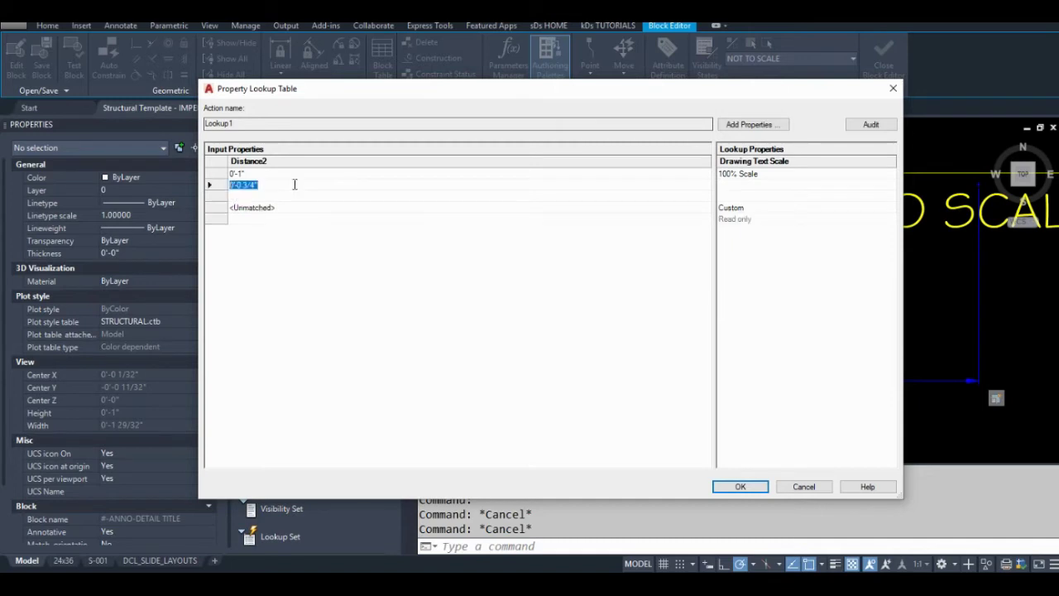
click(744, 183)
text(75% Scale)
Add Distance2 rows 21/32" for 66.7% and 1/2" for 50% Scale, then accept the table.
click(275, 196)
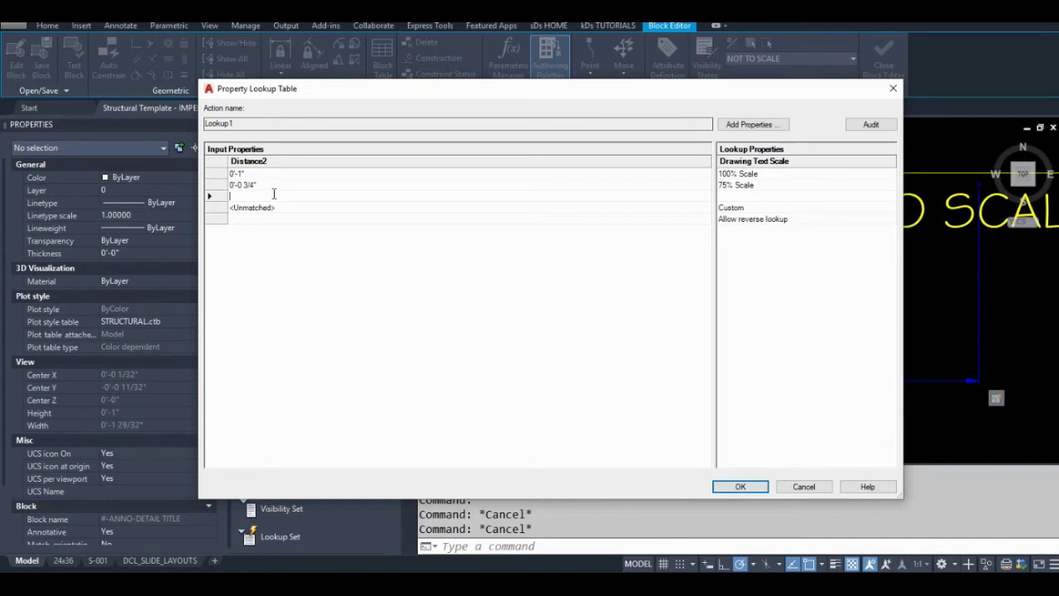
text(1)
text(66667)
click(737, 197)
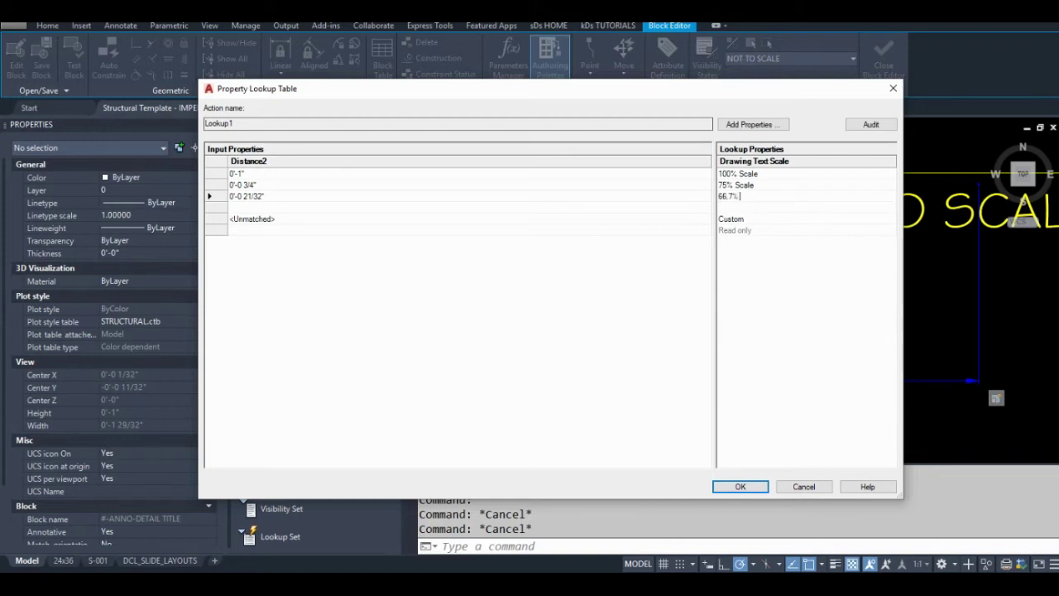
click(270, 207)
text(.5)
click(736, 208)
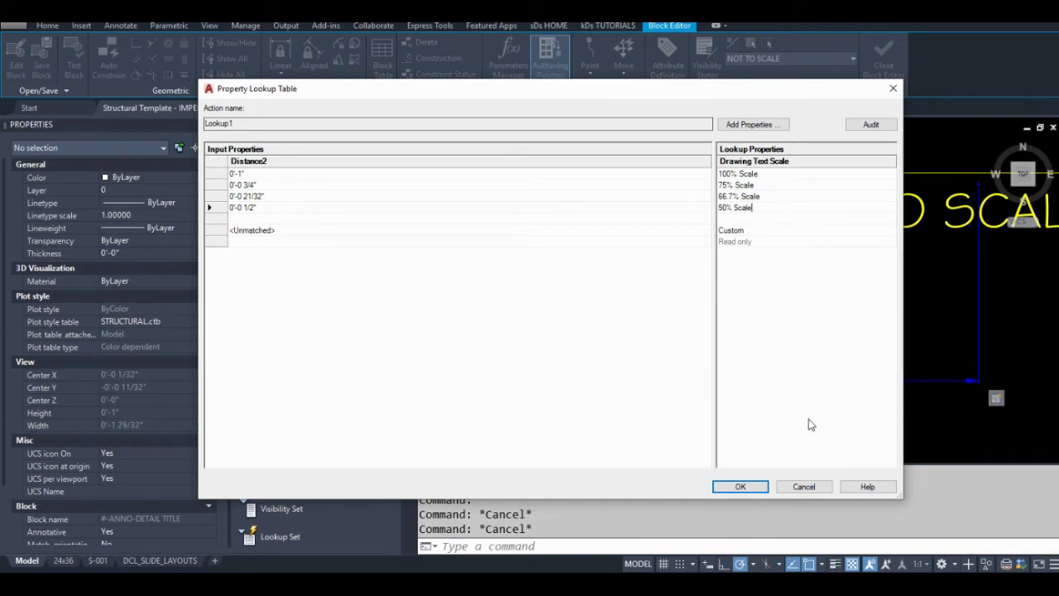
click(748, 488)
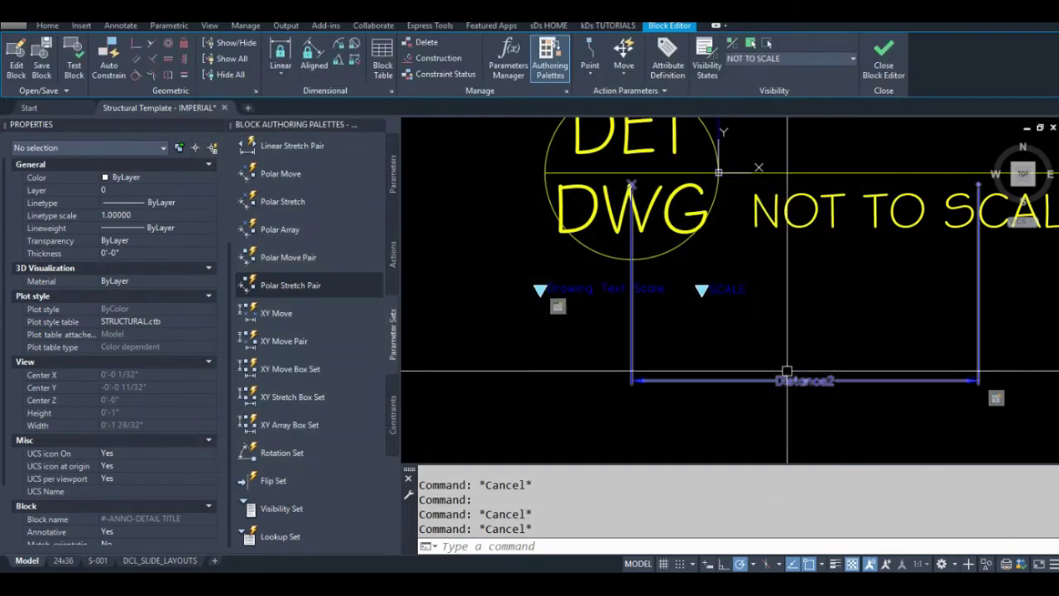
scroll(815, 192, down, 2)
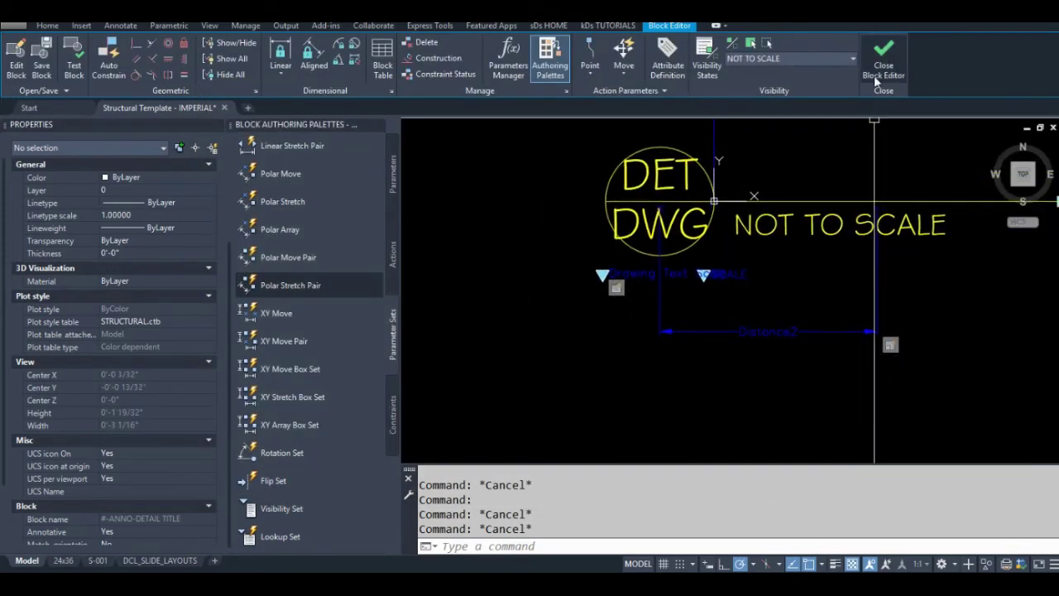
Save the block changes and reopen the detail title block in the Block Editor with BEDIT.
click(875, 70)
click(486, 281)
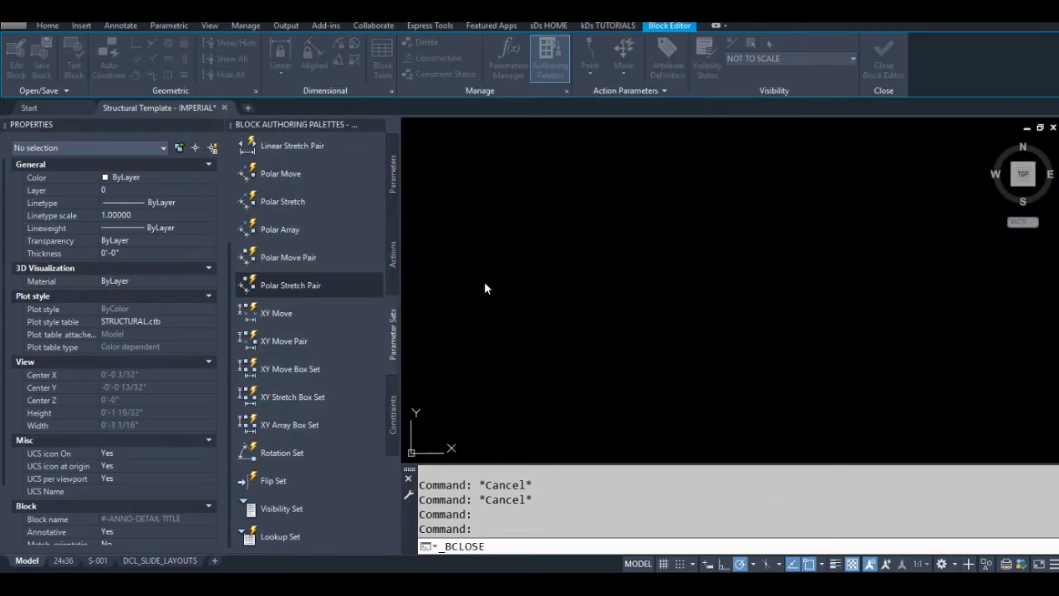
click(505, 300)
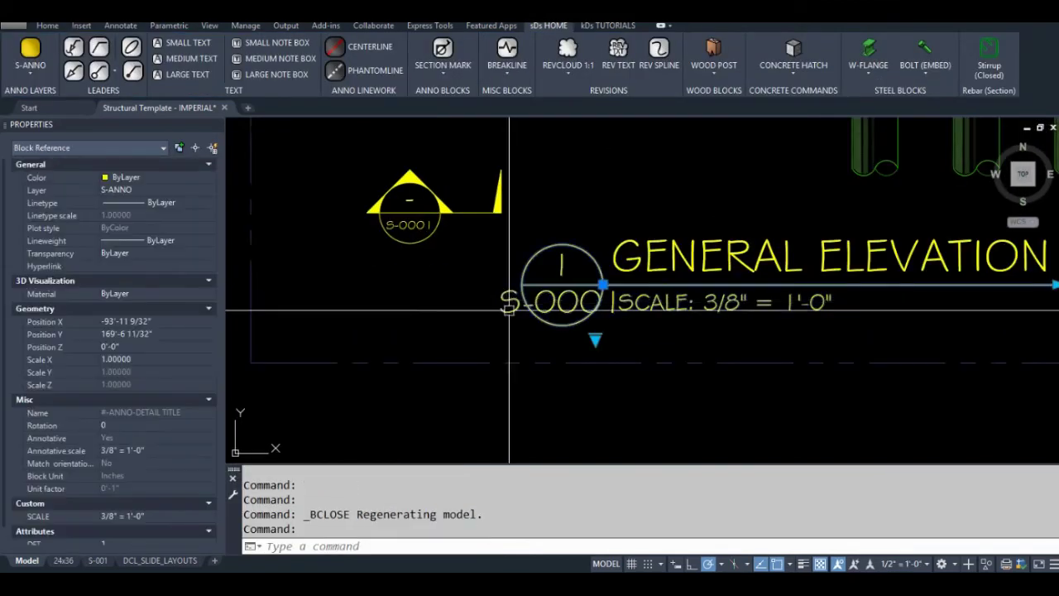
key(Escape)
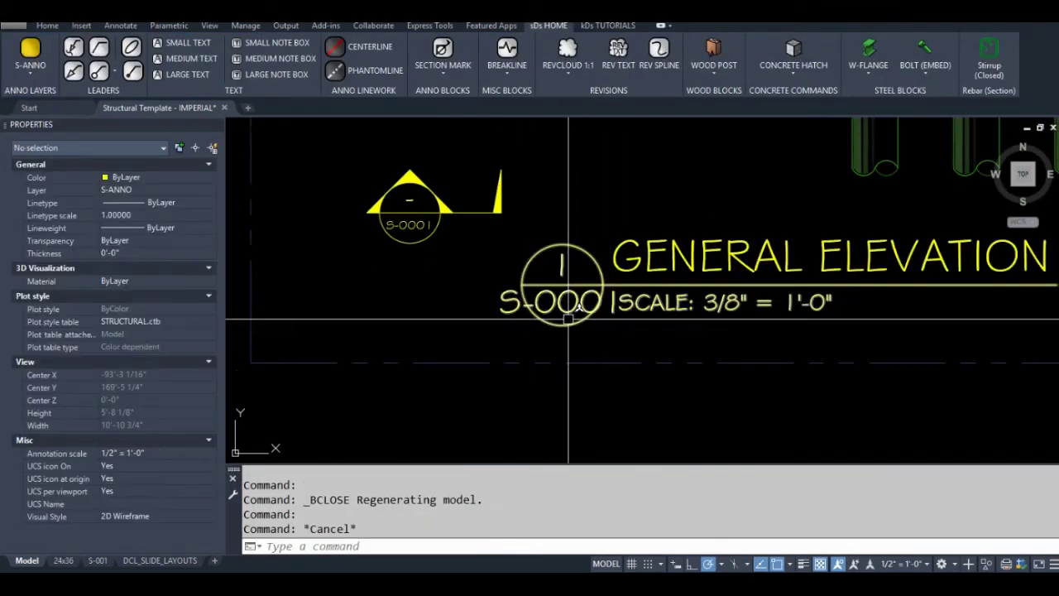
click(568, 322)
click(543, 331)
text(bedit)
key(Return)
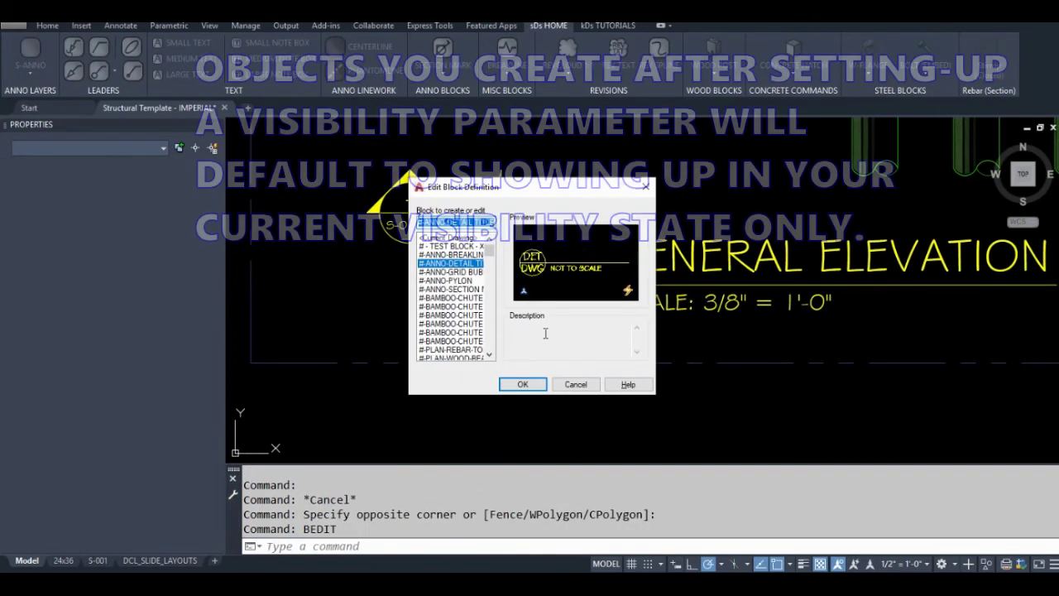
click(516, 383)
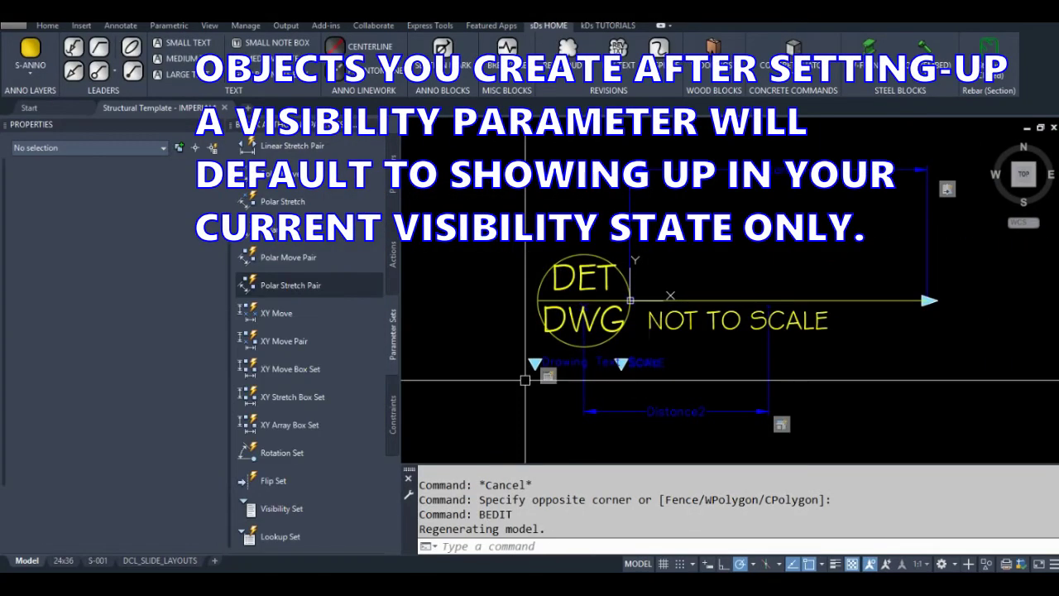
Make the two Drawing Text Scale lookup objects show in all visibility states, then exit the editor.
click(547, 361)
scroll(552, 354, up, 4)
click(509, 344)
click(476, 387)
right_click(538, 369)
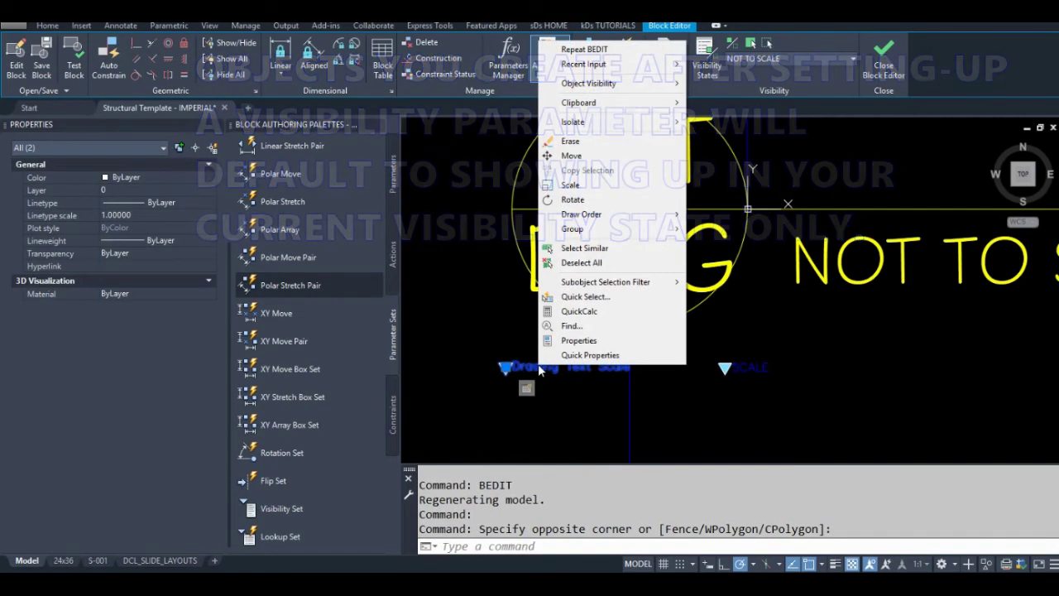
mouse_move(633, 84)
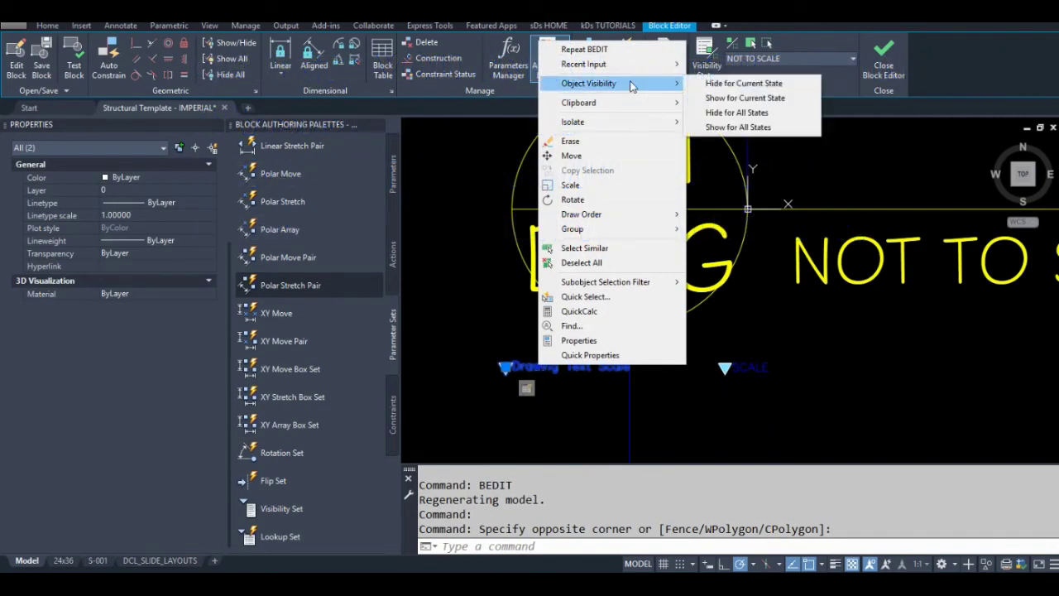
click(733, 128)
scroll(555, 290, down, 2)
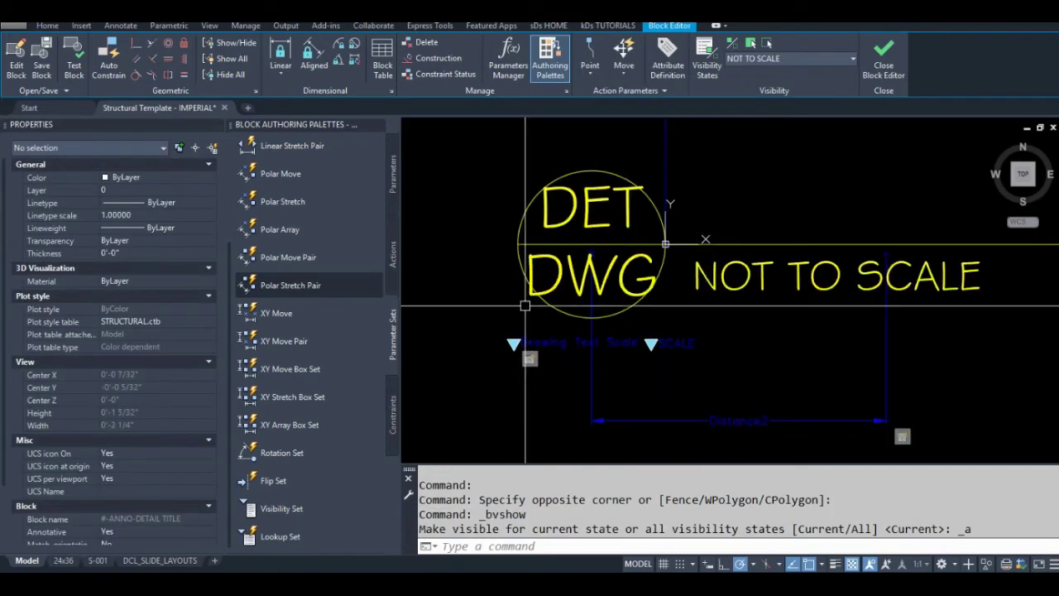
click(878, 67)
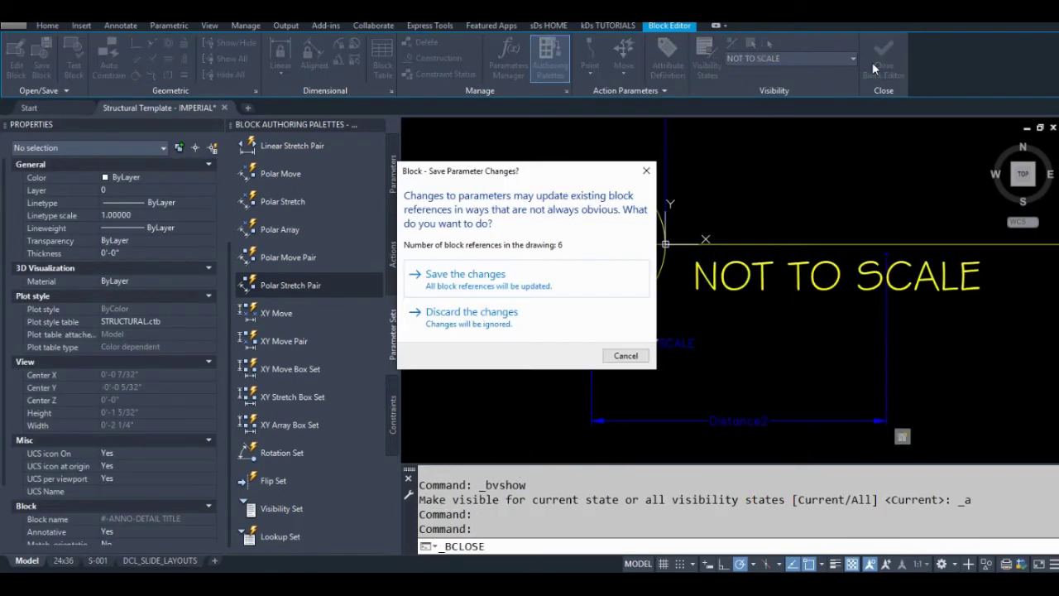
Save the block changes and switch the detail title to 75%, then 66.7% Scale.
click(503, 273)
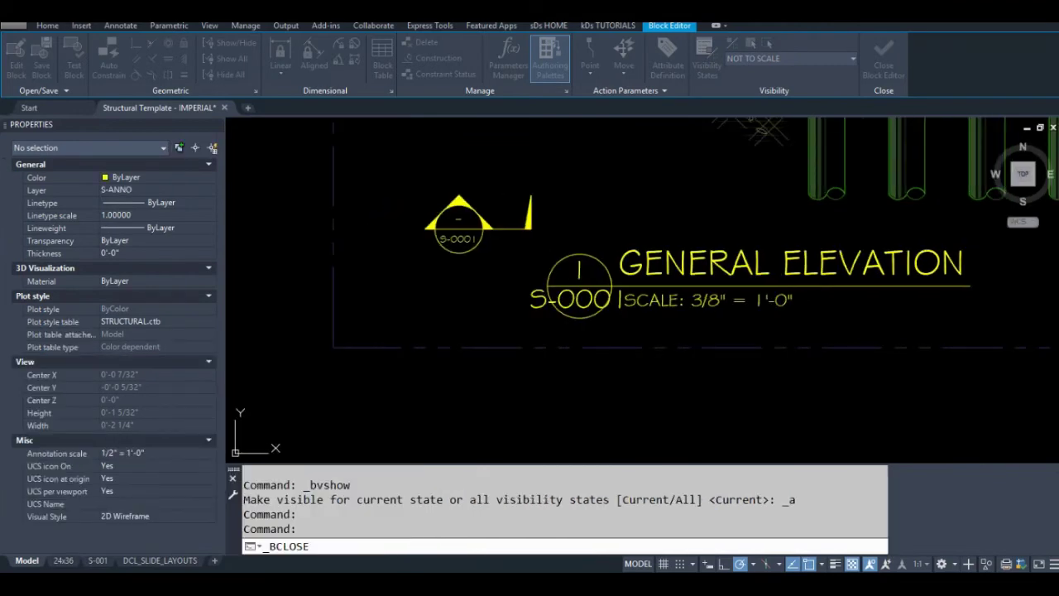
click(606, 330)
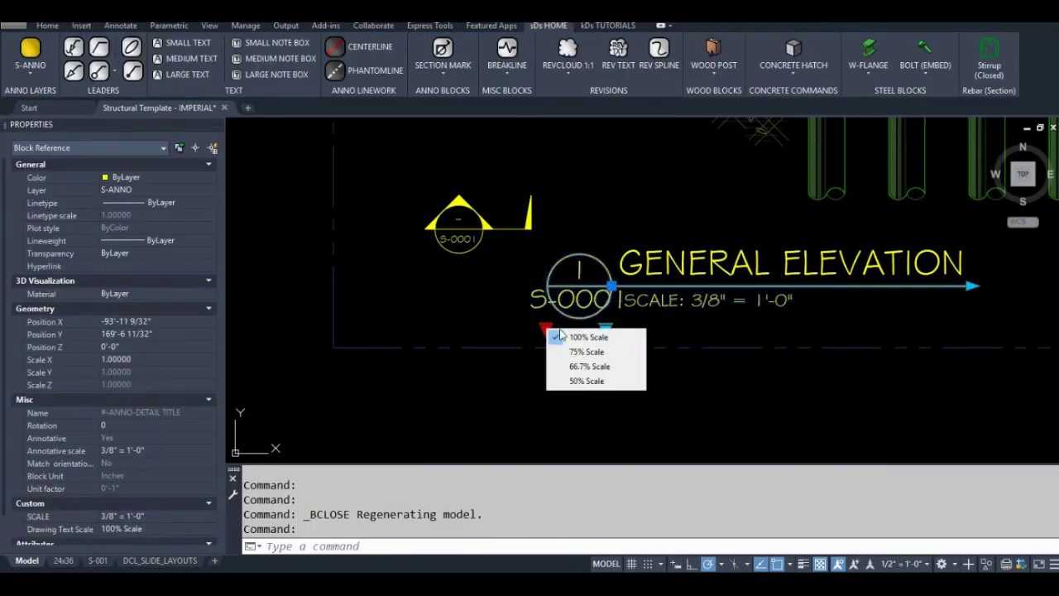
click(584, 347)
click(606, 330)
click(583, 370)
scroll(540, 331, up, 2)
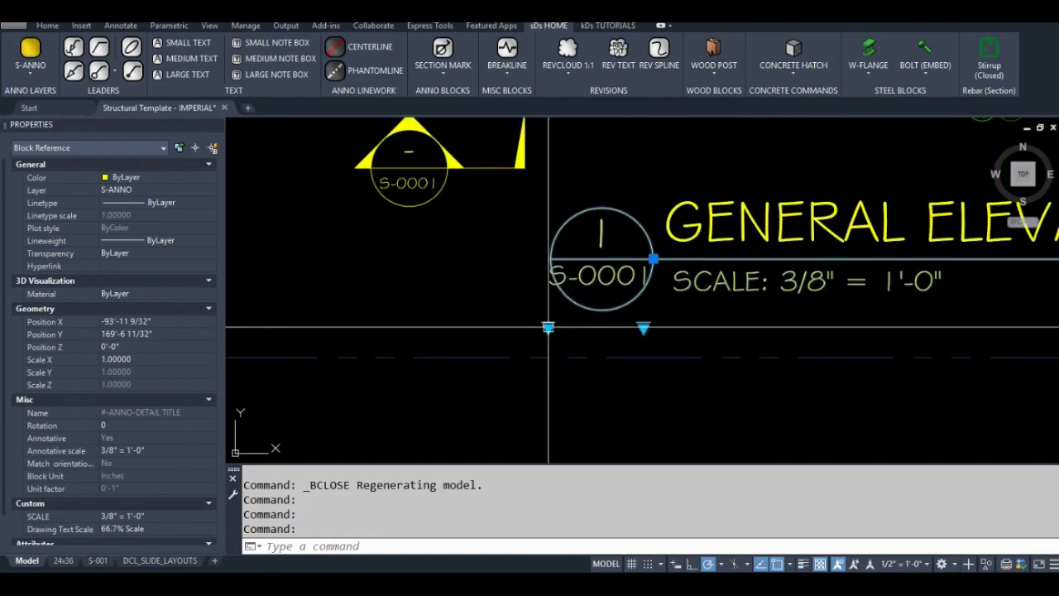
Check the detail title at 50% Scale, then leave it at 66.7% Scale.
click(549, 328)
click(600, 377)
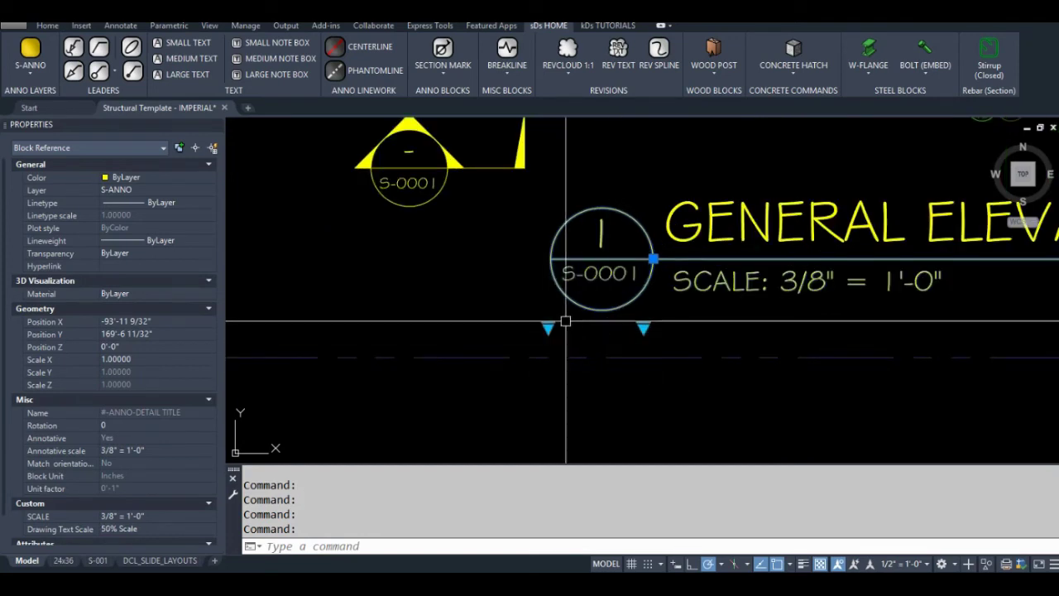
click(548, 327)
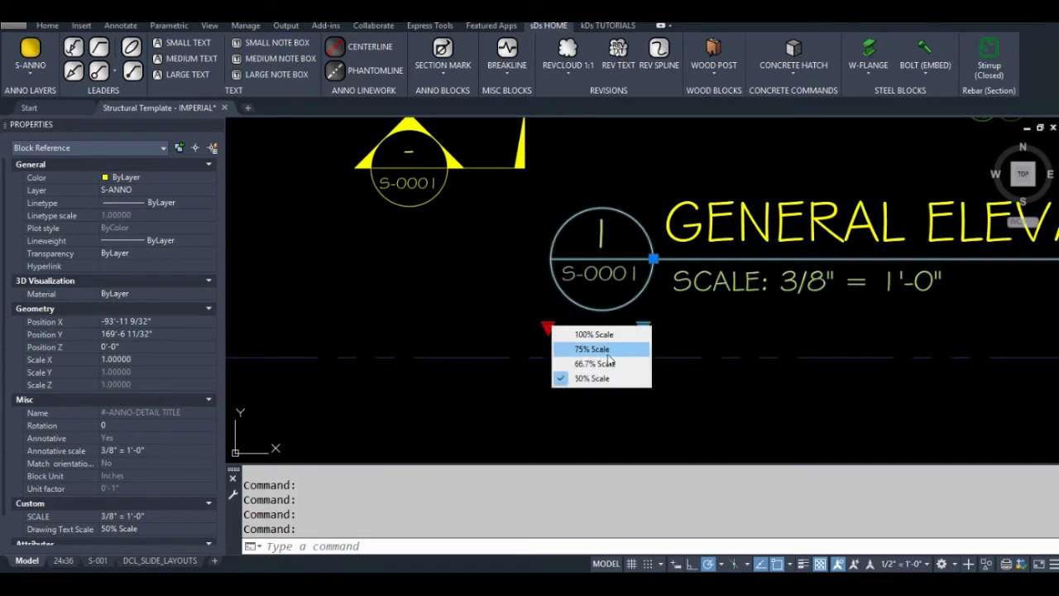
click(609, 363)
click(549, 328)
click(594, 364)
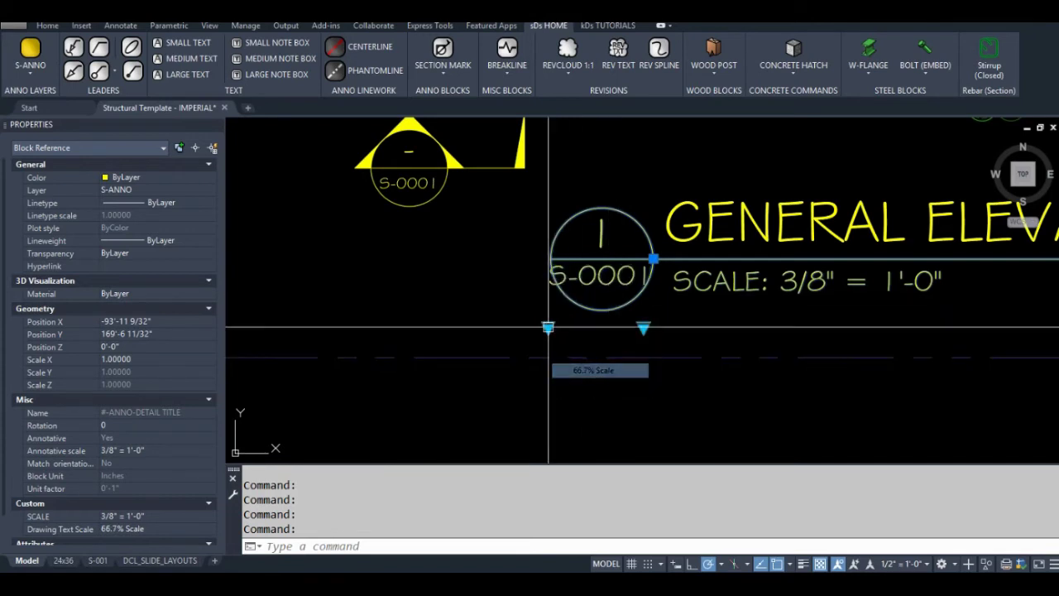
key(Escape)
key(Escape)
key(Escape)
Open the #-ANNO-SECTION MARK definition with BEDIT and bring up the lookup action's options.
scroll(496, 268, down, 3)
click(482, 287)
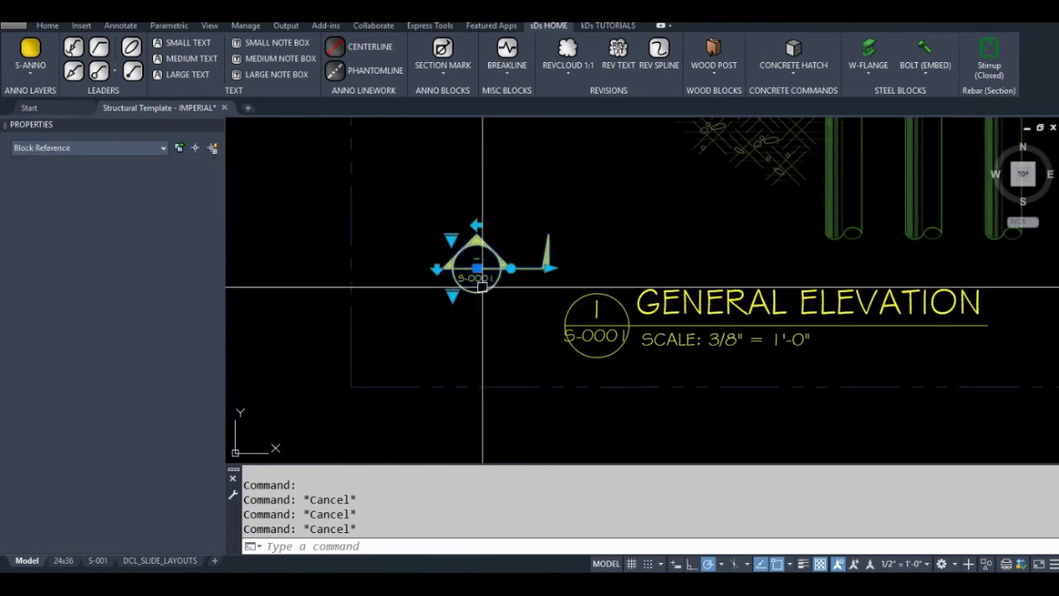
text(BEdit)
key(Return)
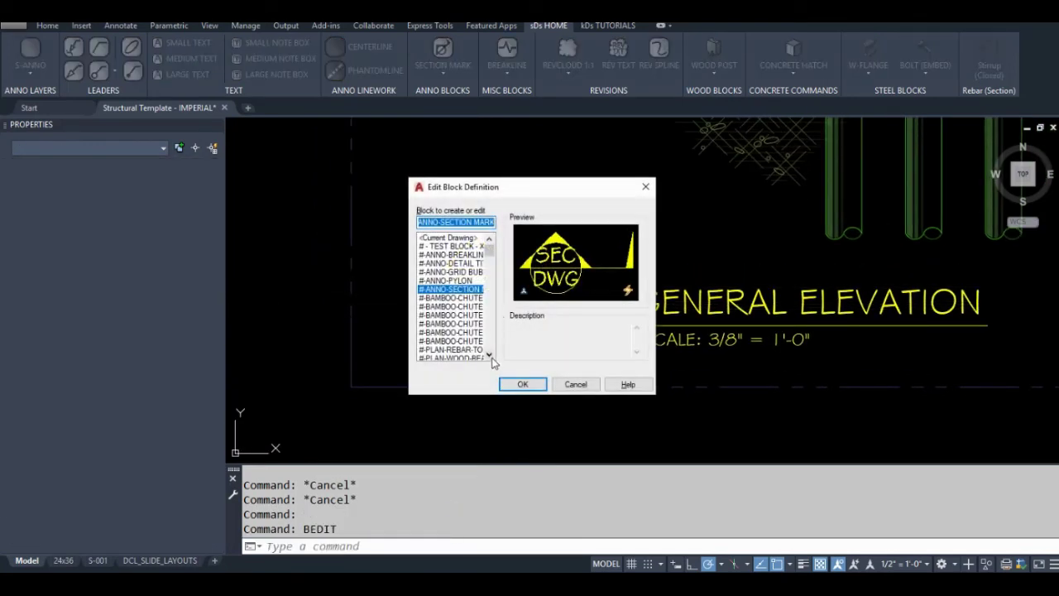
click(523, 385)
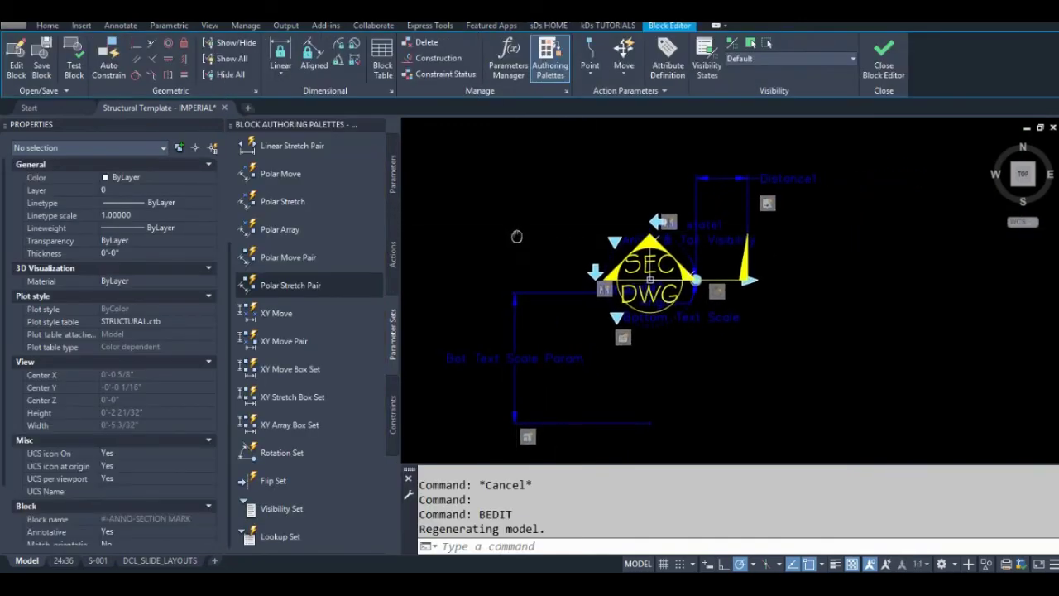
right_click(605, 290)
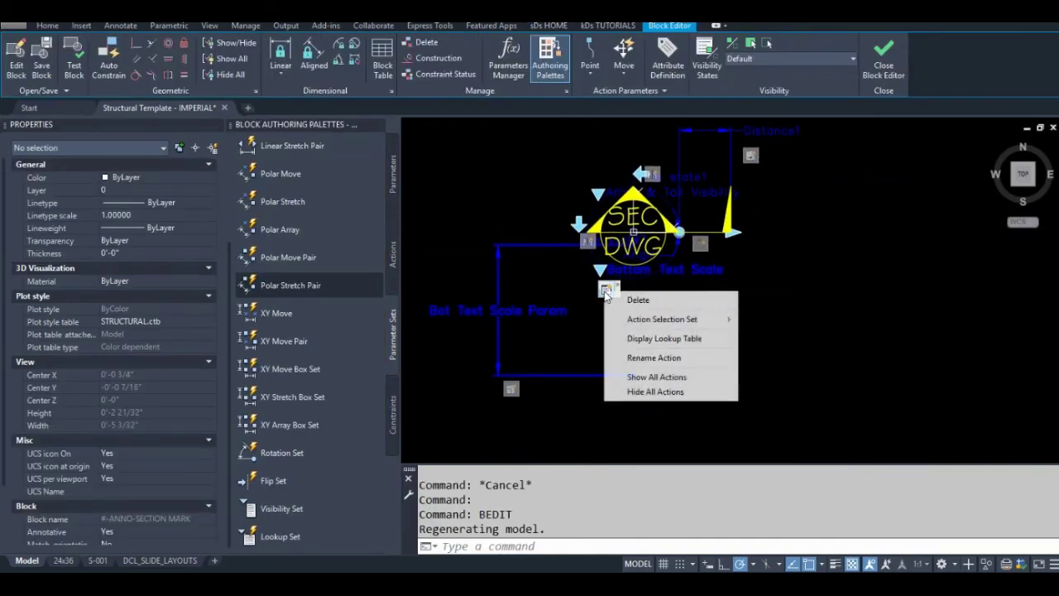
In the Bot Text Scale lookup table, set rows 21/32" = 66.7% Scale and 1/2" = 50% Scale.
click(675, 339)
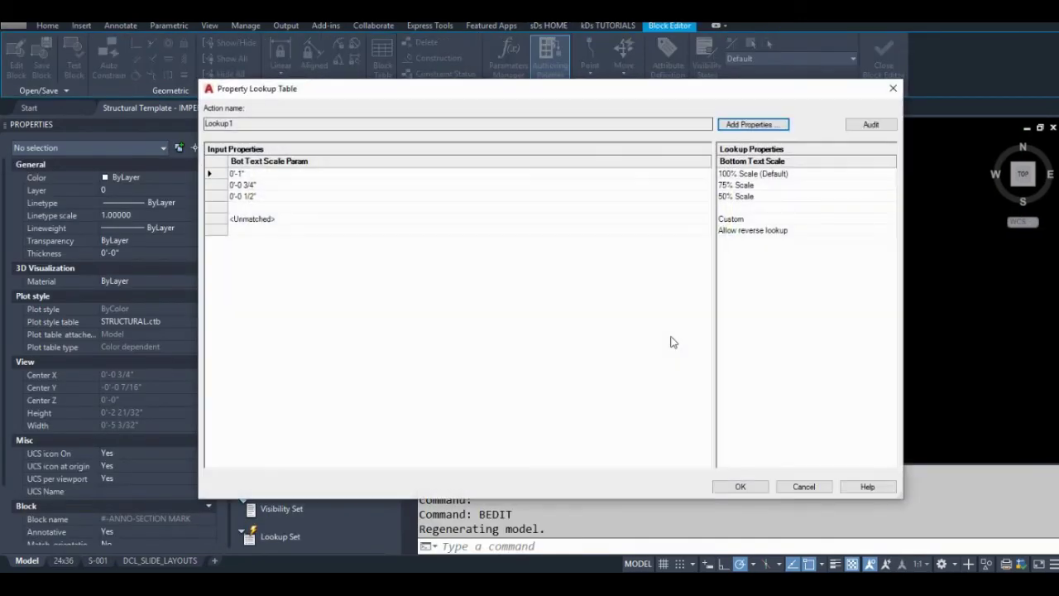
click(354, 207)
click(273, 196)
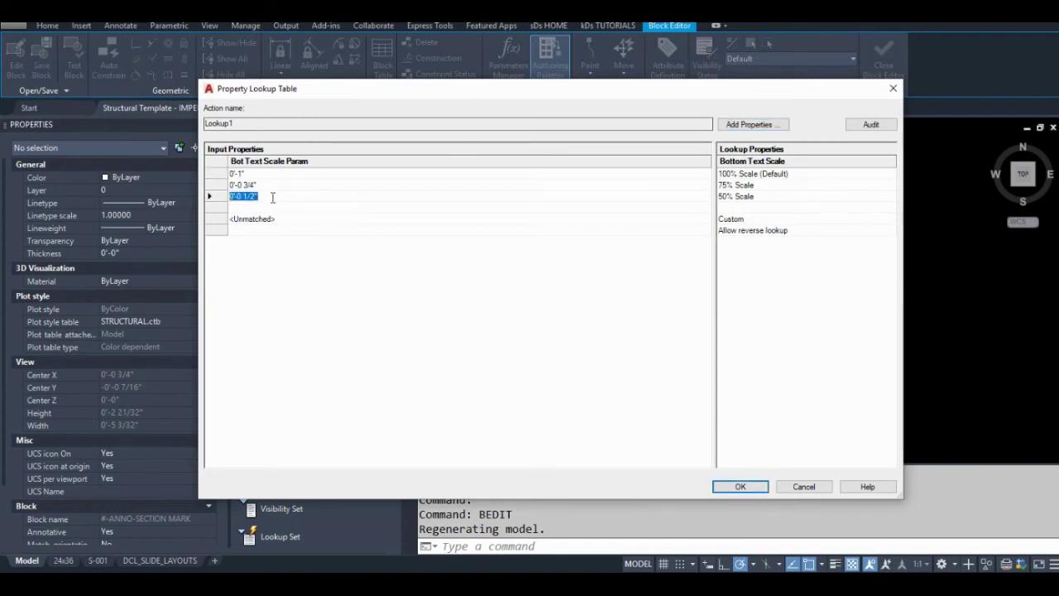
text(.6667)
key(Return)
click(758, 195)
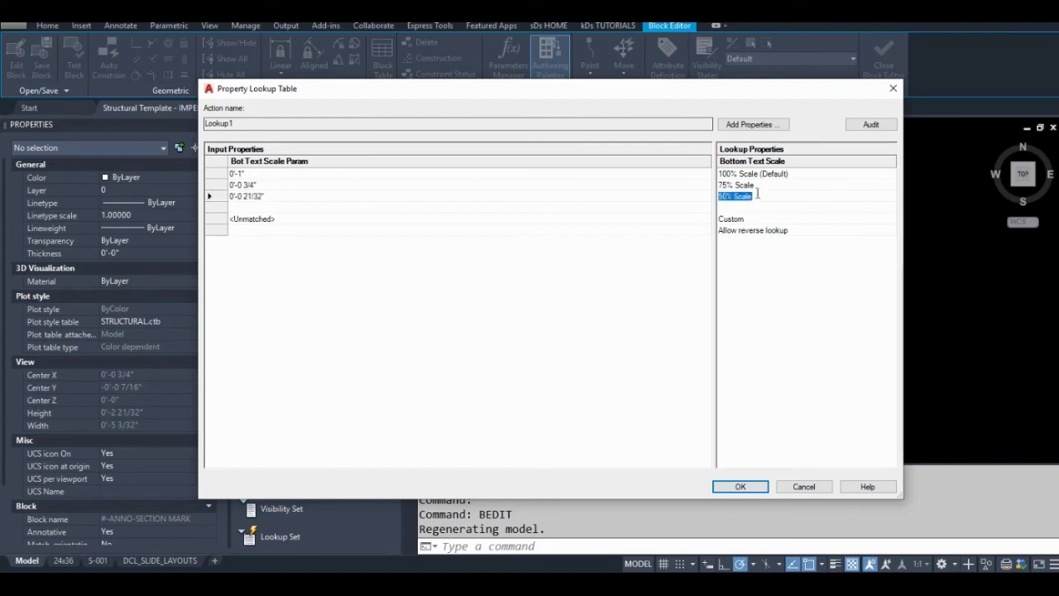
text(66.7)
click(284, 207)
text(5)
click(732, 207)
text(50)
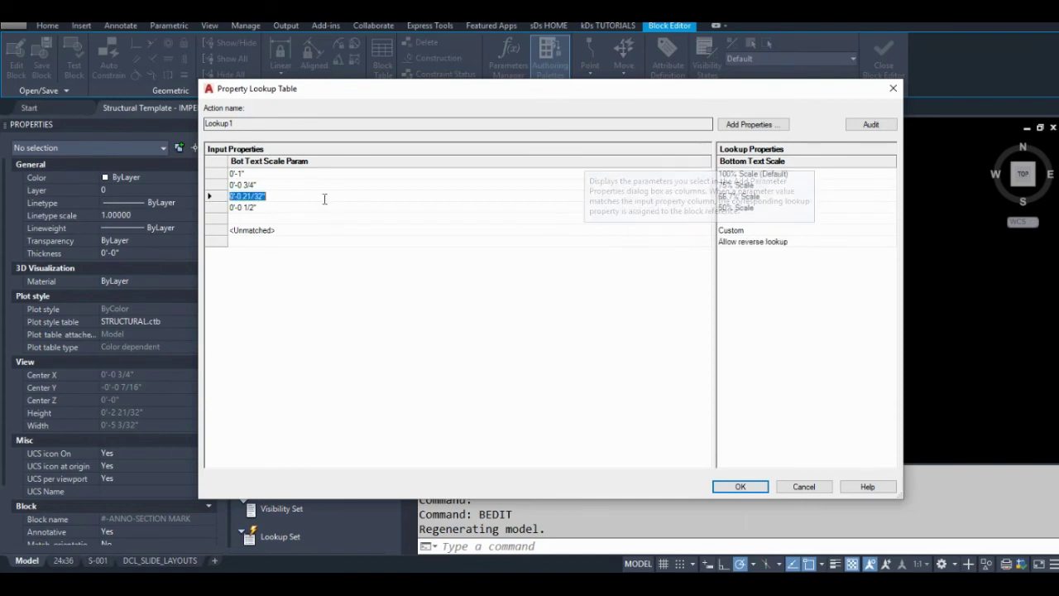
Insert, then delete, a blank row above the 1/2" row and accept the lookup table.
click(259, 218)
click(212, 206)
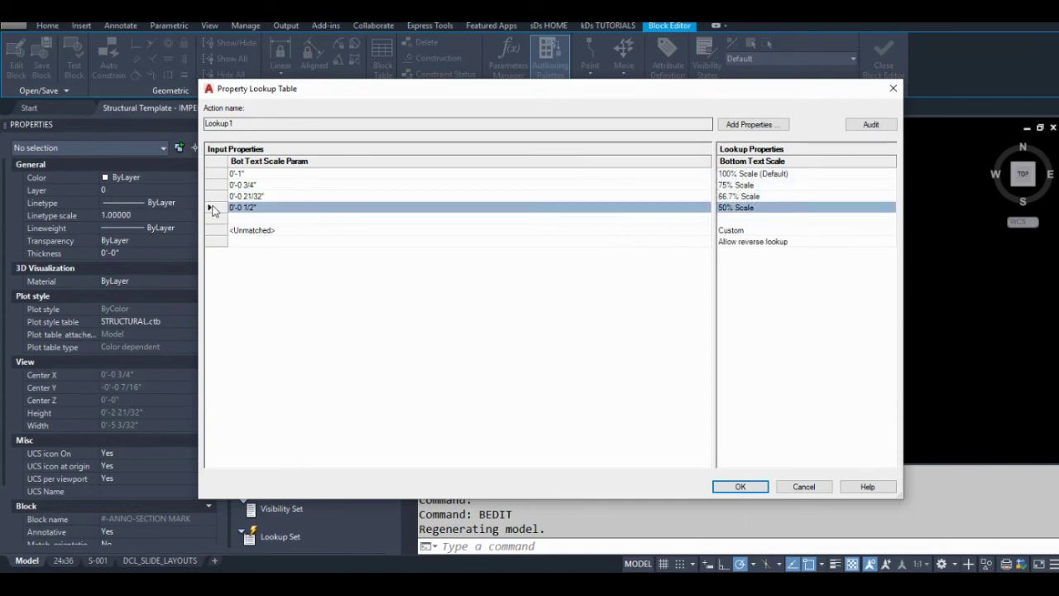
right_click(213, 204)
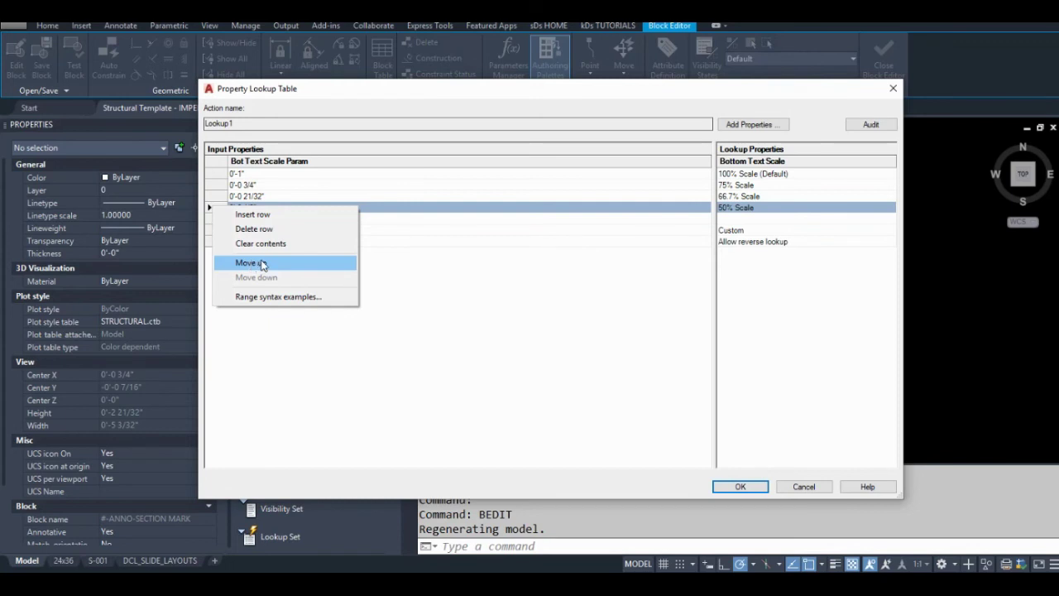
click(252, 215)
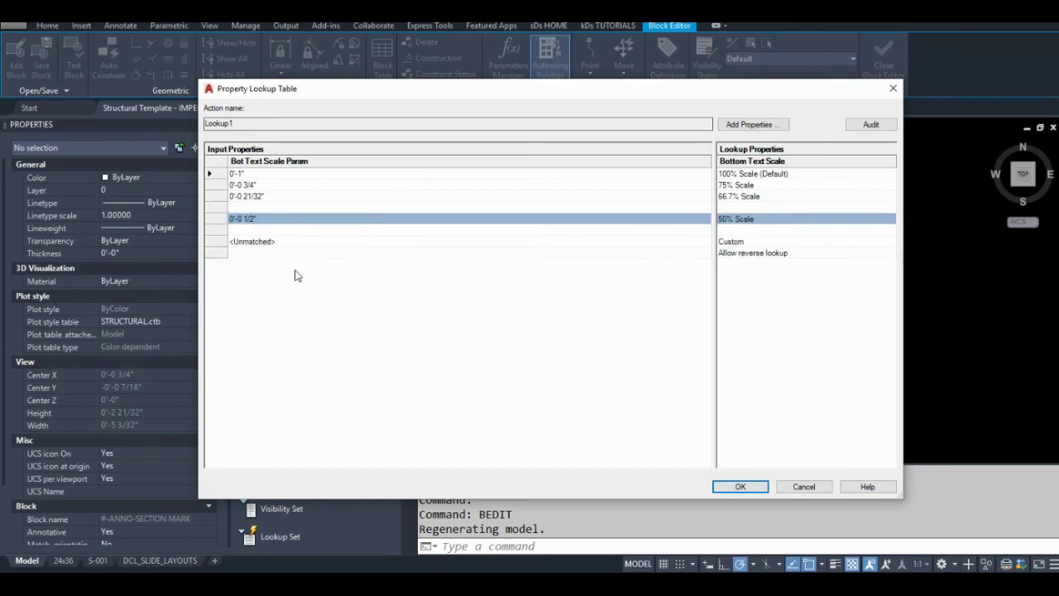
click(276, 208)
right_click(223, 211)
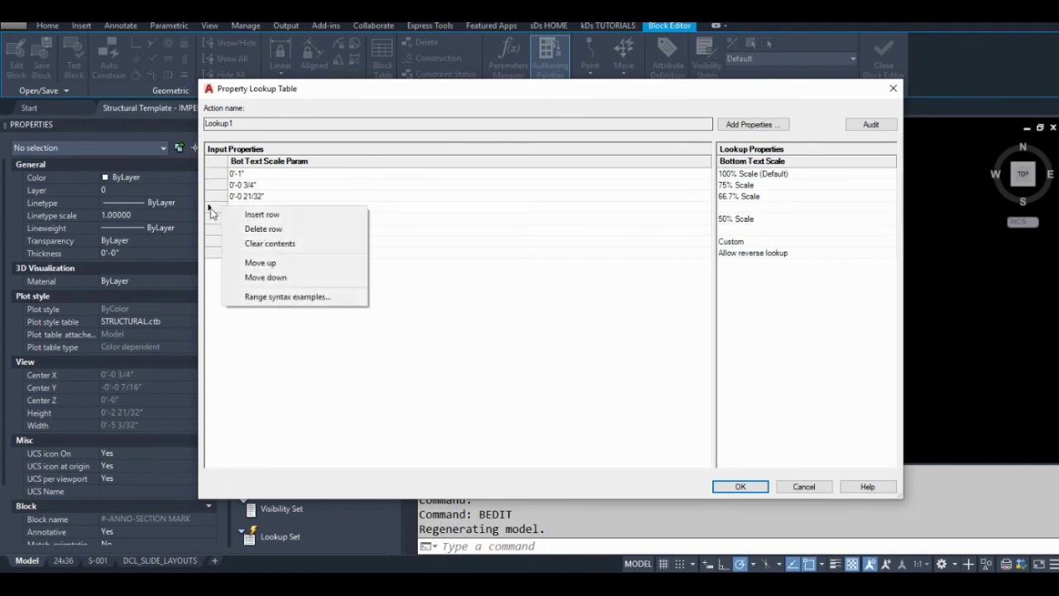
click(265, 228)
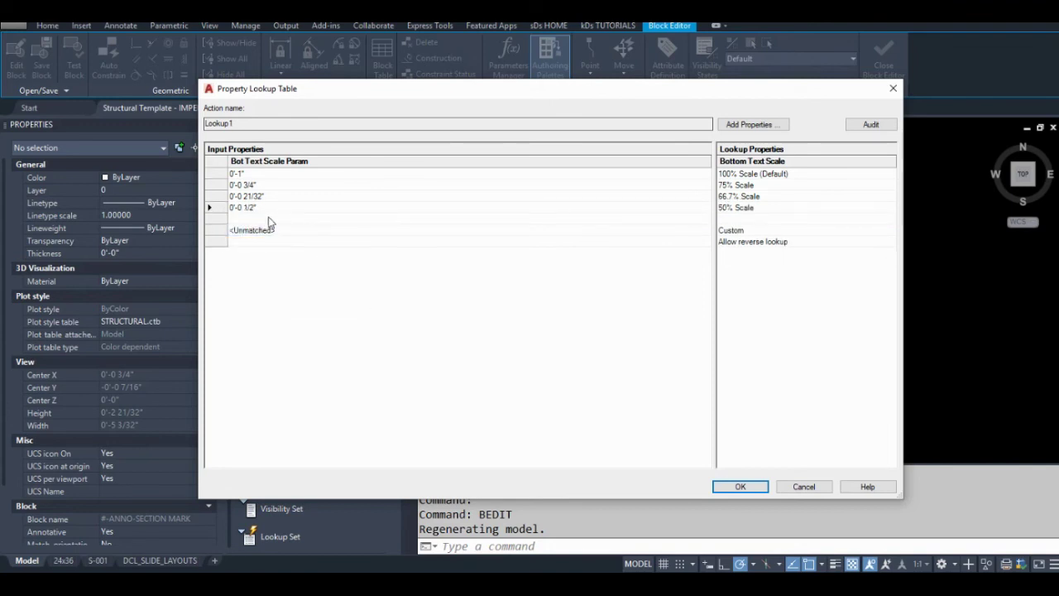
click(269, 208)
click(264, 218)
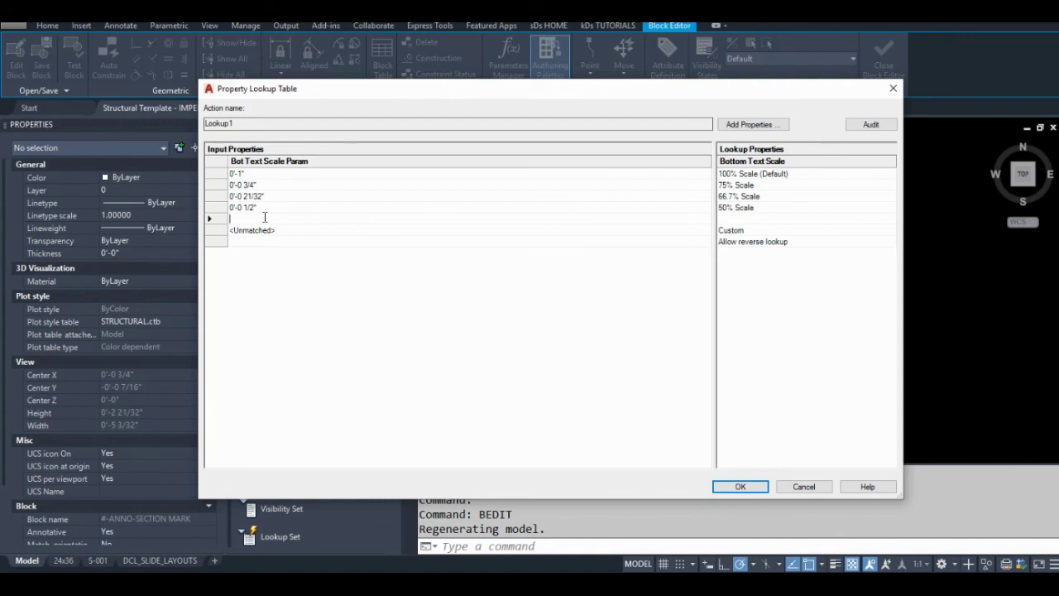
click(740, 487)
Exit the section mark's Block Editor, saving the parameter changes to all references.
scroll(668, 334, down, 2)
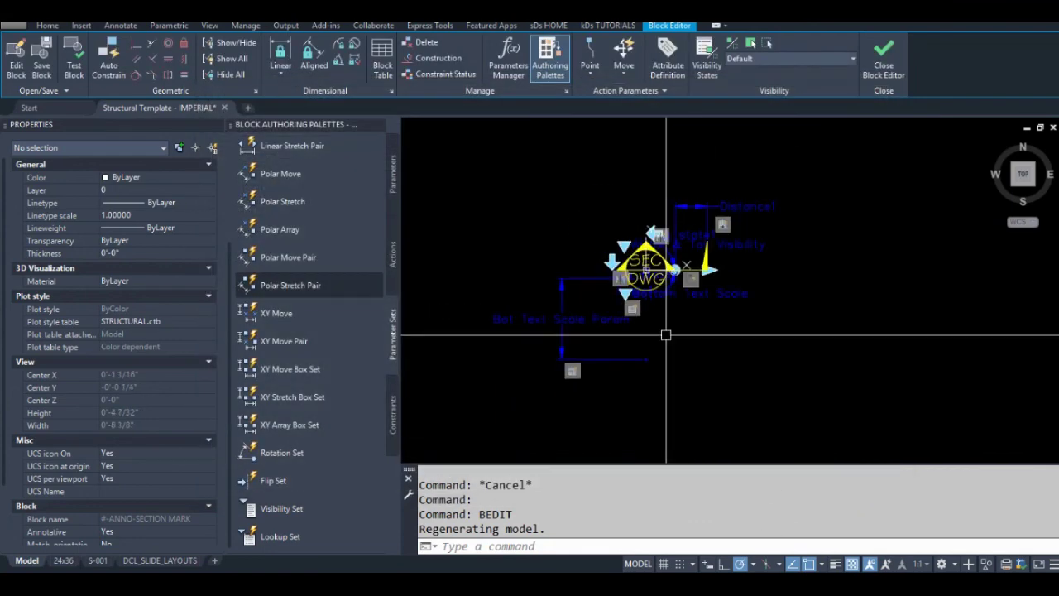
scroll(668, 335, up, 2)
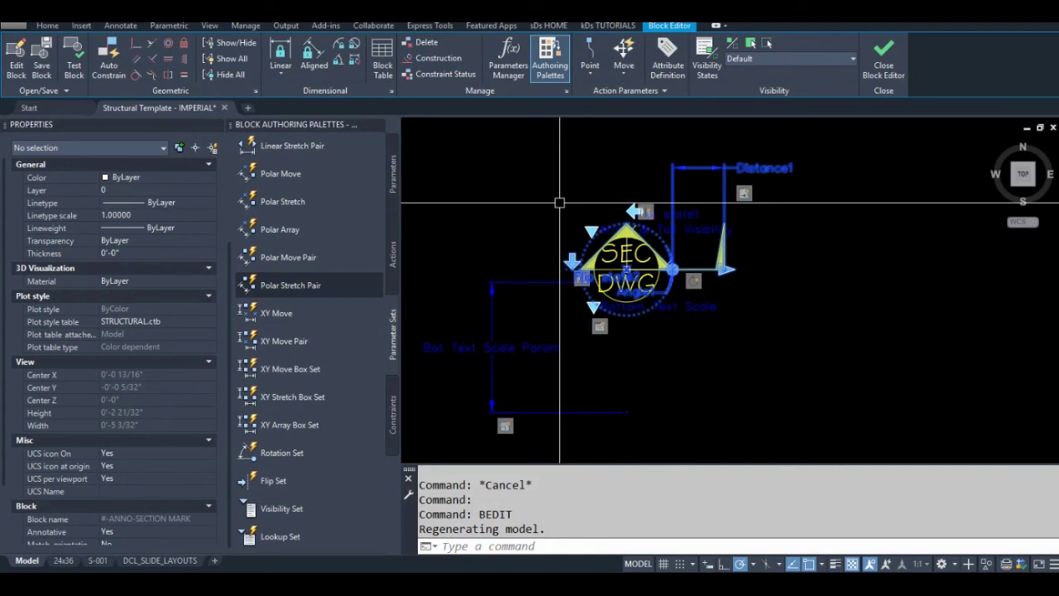
middle_drag(558, 208, 543, 176)
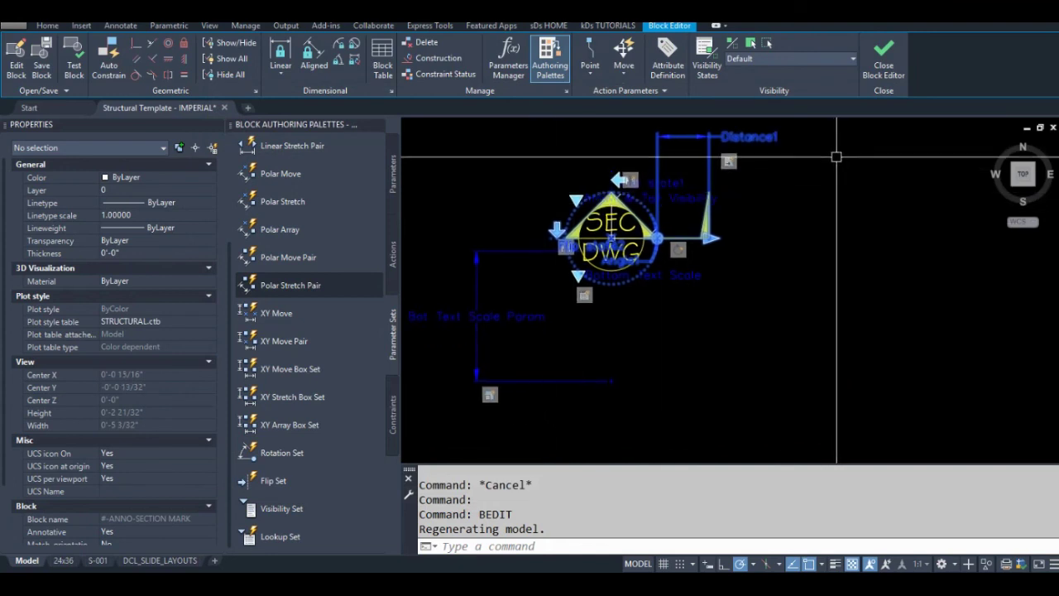
click(884, 66)
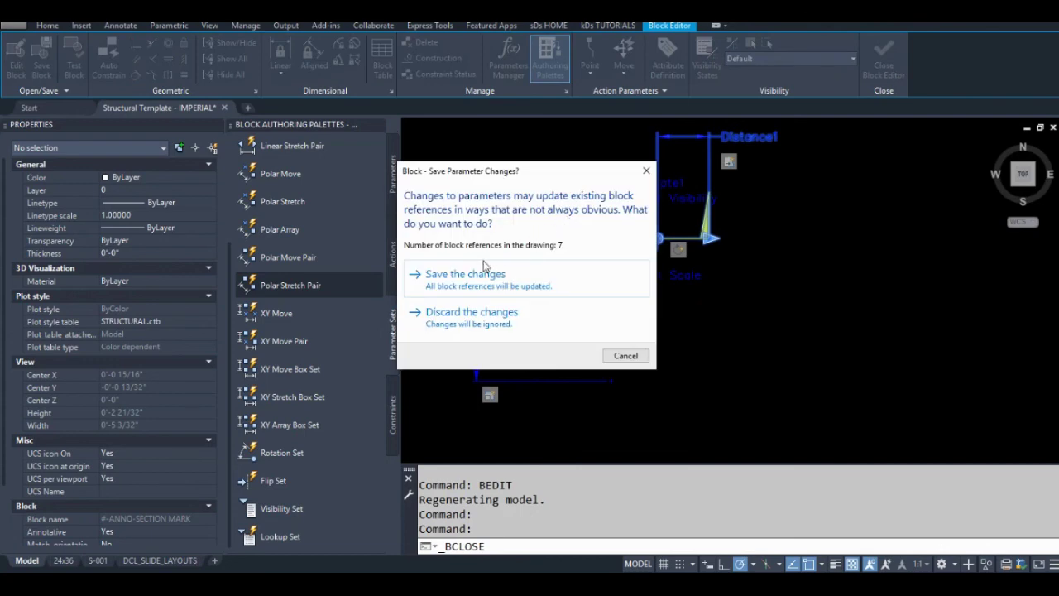
click(461, 276)
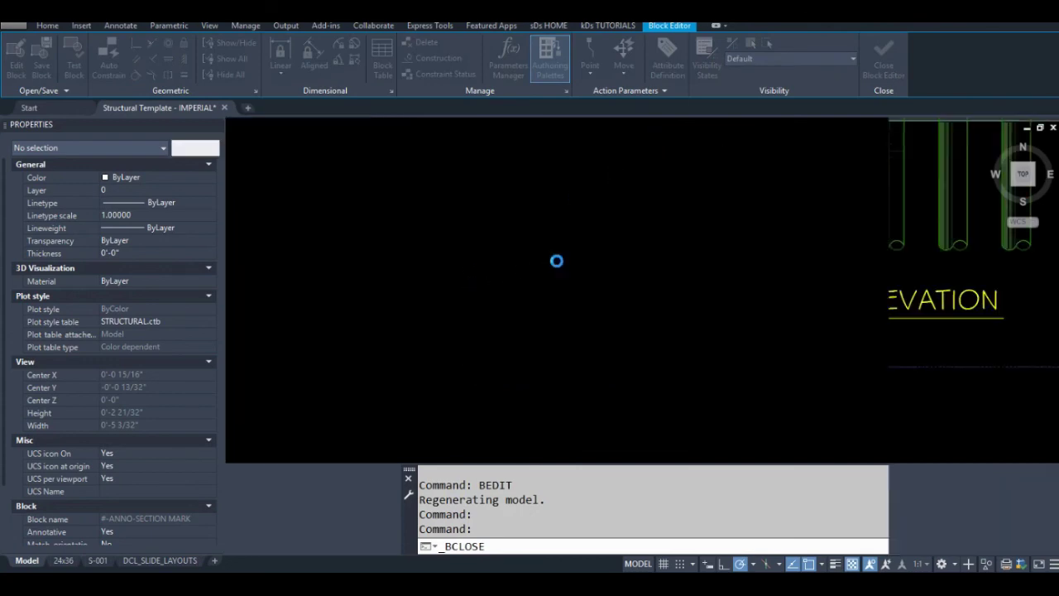
Switch the section mark's bottom text to 66.7%, then 75% Scale, and reframe the drawing.
click(522, 245)
scroll(517, 265, up, 4)
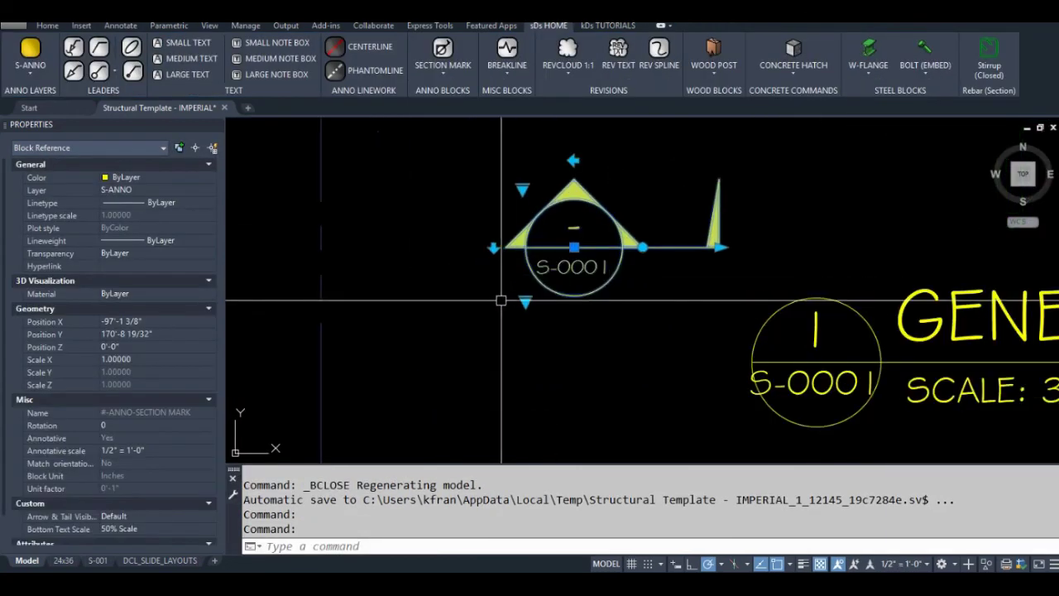
click(526, 302)
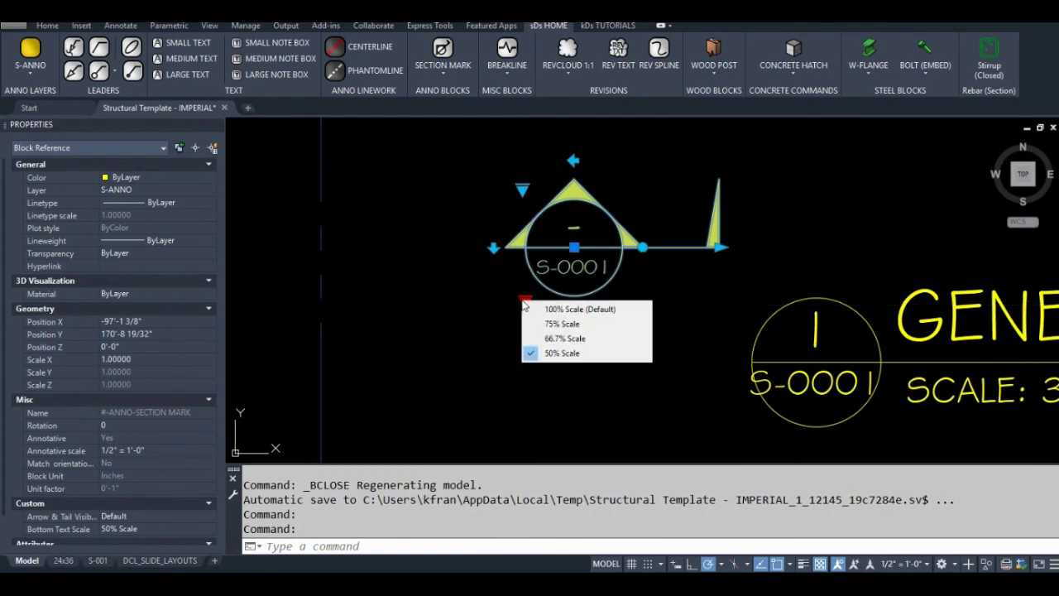
click(563, 340)
click(525, 303)
click(546, 326)
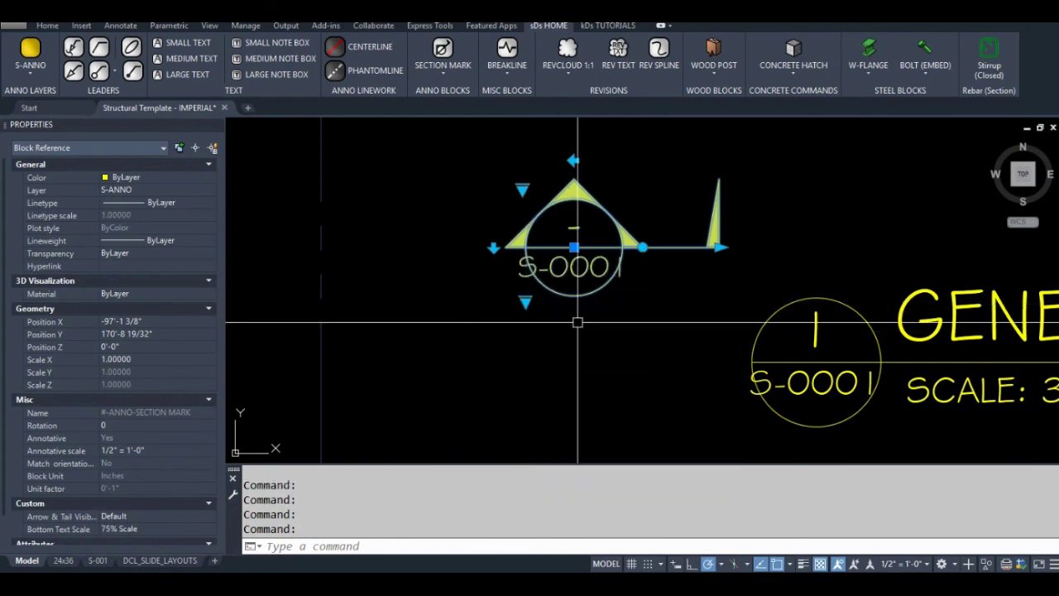
key(Escape)
key(Escape)
scroll(600, 317, down, 2)
middle_drag(600, 317, 543, 298)
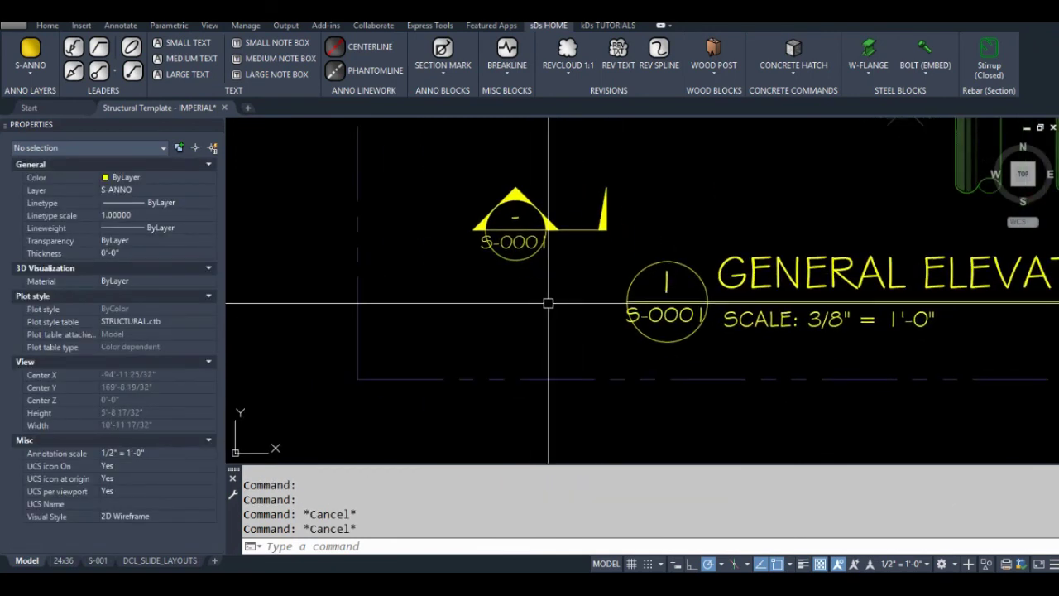
middle_drag(548, 303, 568, 323)
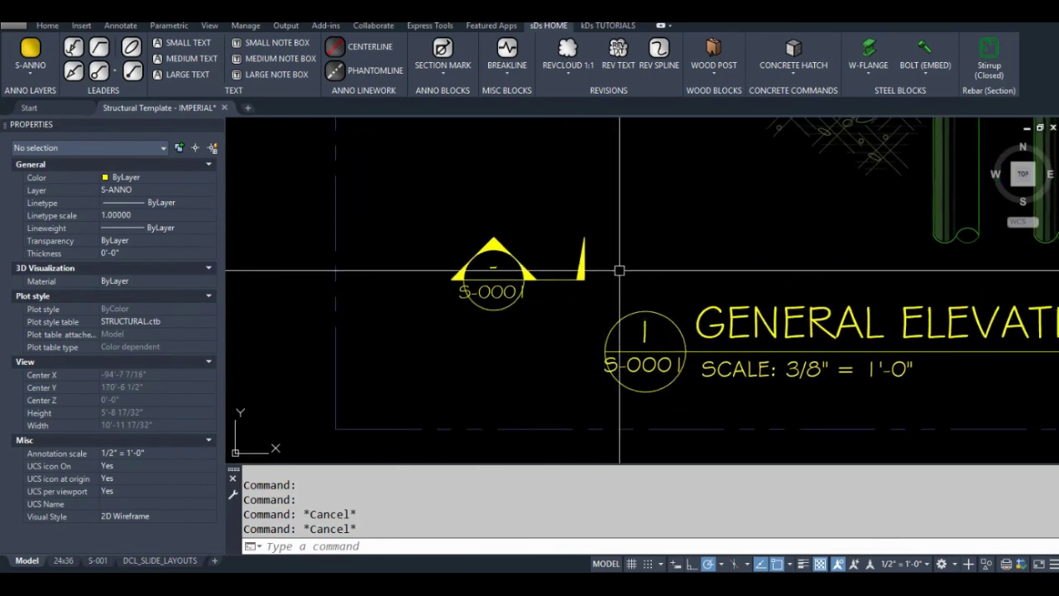
middle_drag(619, 270, 614, 226)
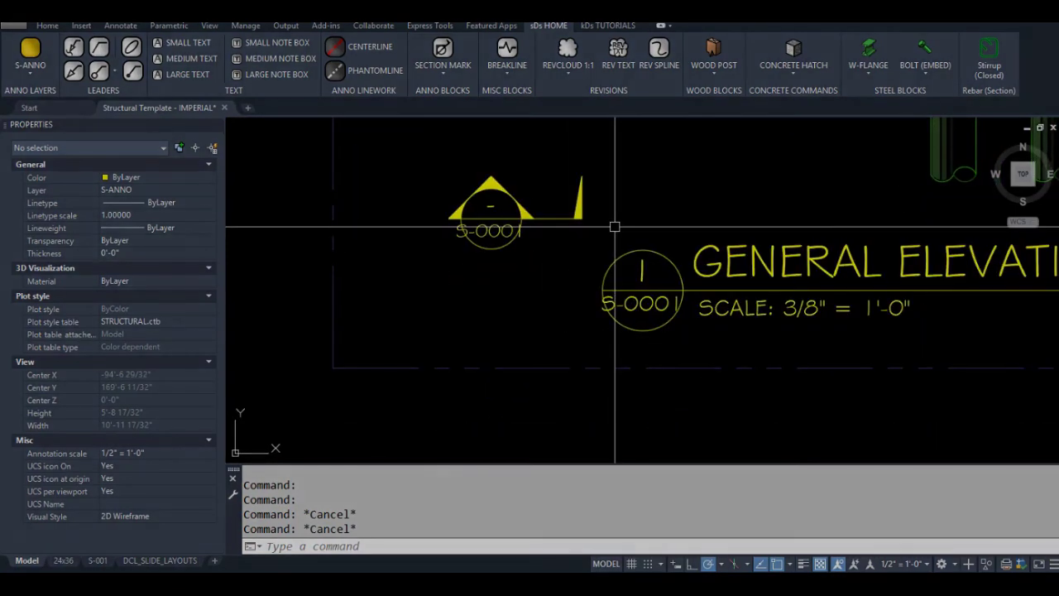